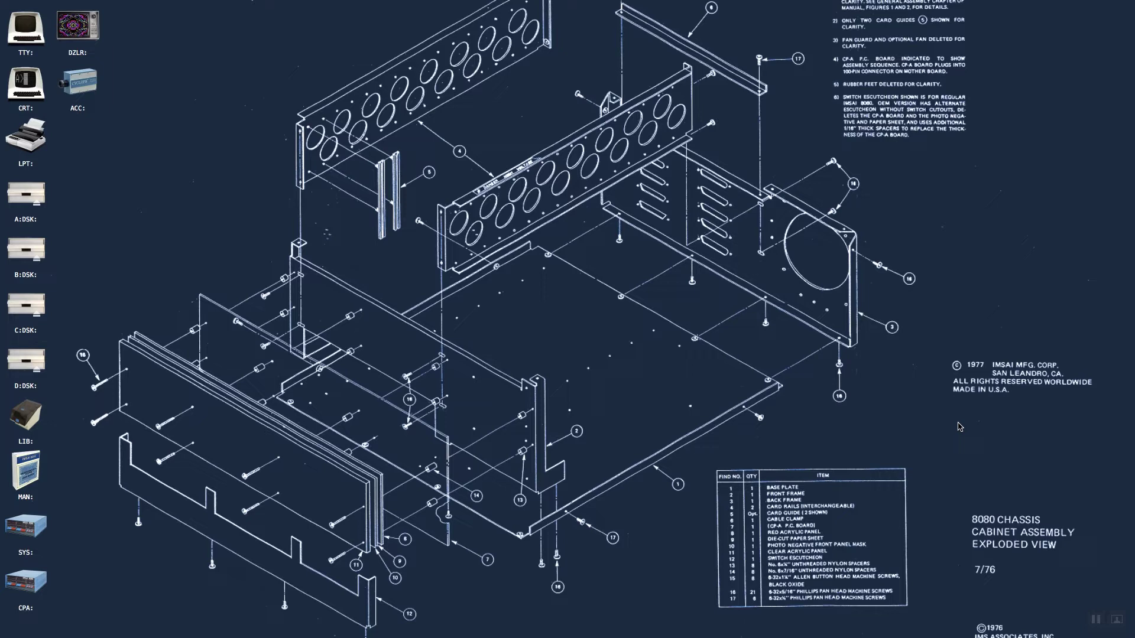
- Open the TTY terminal, then run dir and survey to list drive A and report disk and memory
{"action": "double_click", "coordinate": [15, 35]}
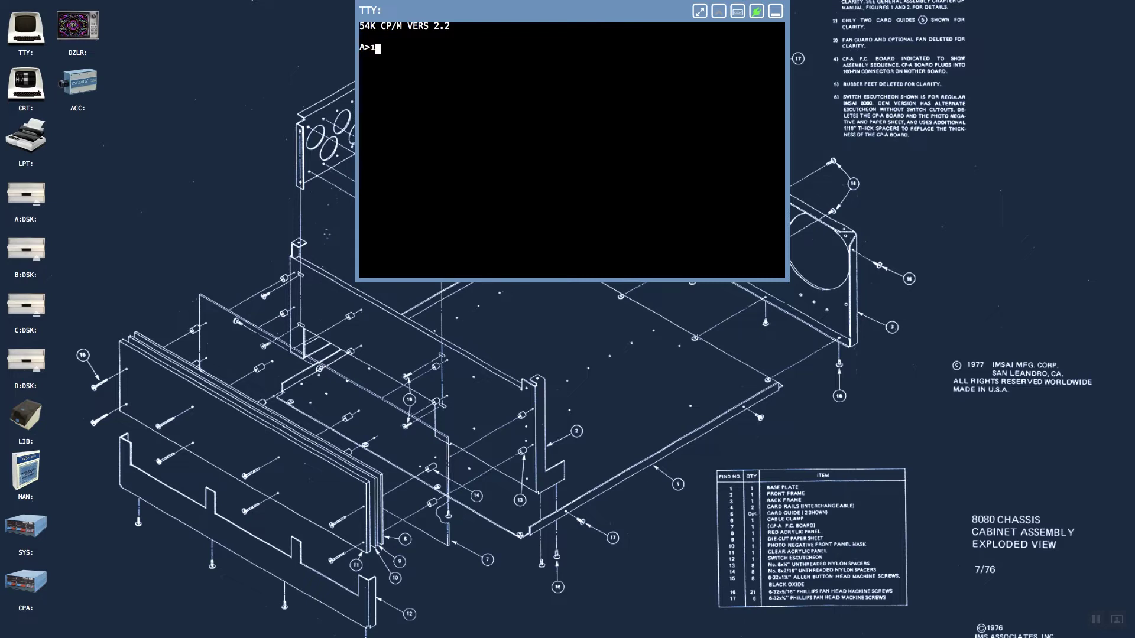
{"action": "type", "text": "dir"}
{"action": "key", "text": "Return"}
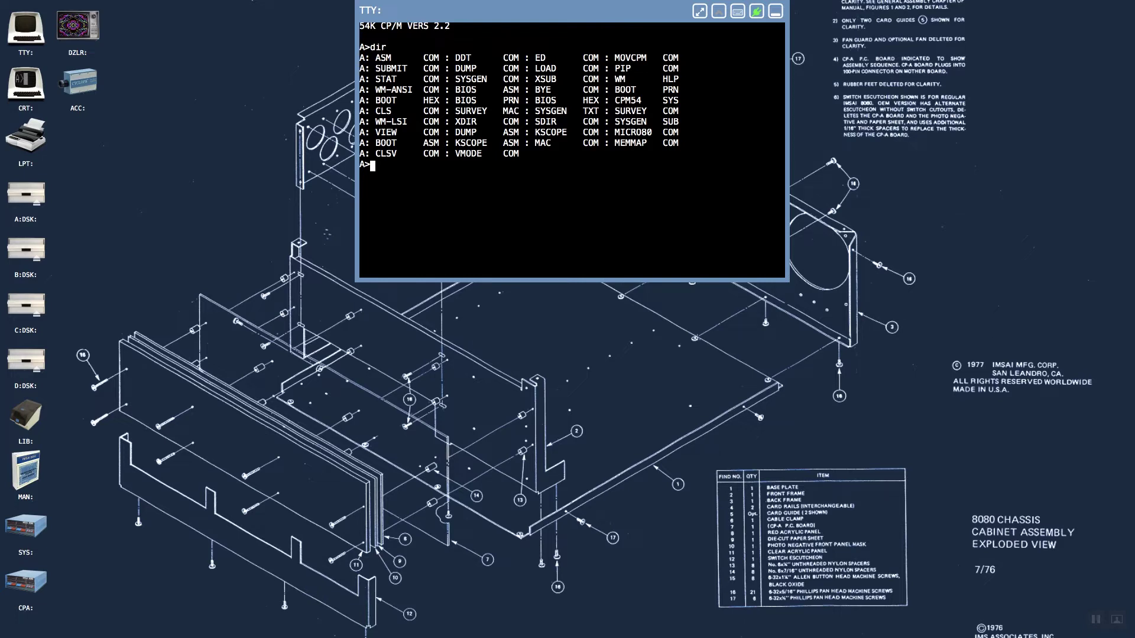
{"action": "type", "text": "survey"}
{"action": "key", "text": "Return"}
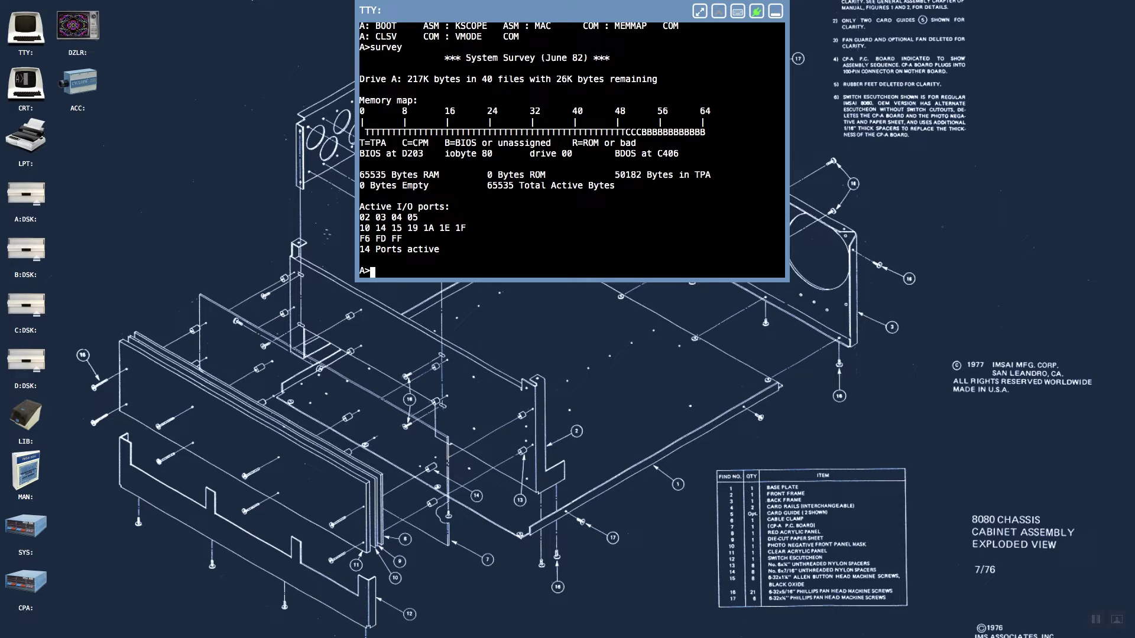
- Print dump.asm with 'type dump.asm' and scroll up and back down through the listing
{"action": "type", "text": "type dump.asm"}
{"action": "key", "text": "Return"}
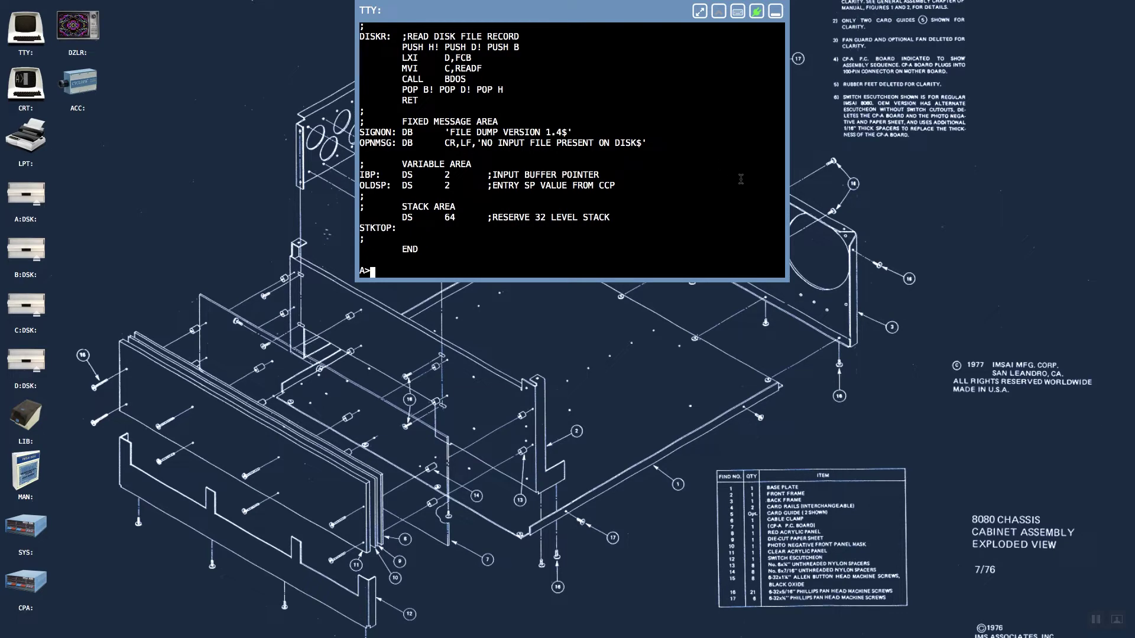
{"action": "scroll", "coordinate": [740, 178], "scroll_direction": "up", "scroll_amount": 15}
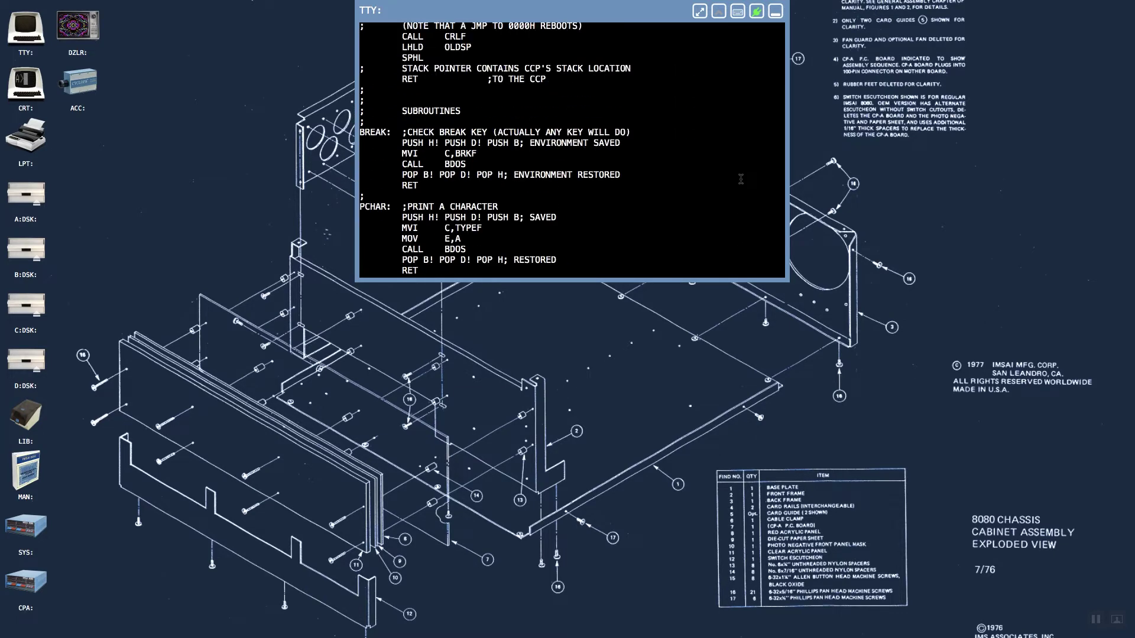
{"action": "scroll", "coordinate": [741, 179], "scroll_direction": "up", "scroll_amount": 15}
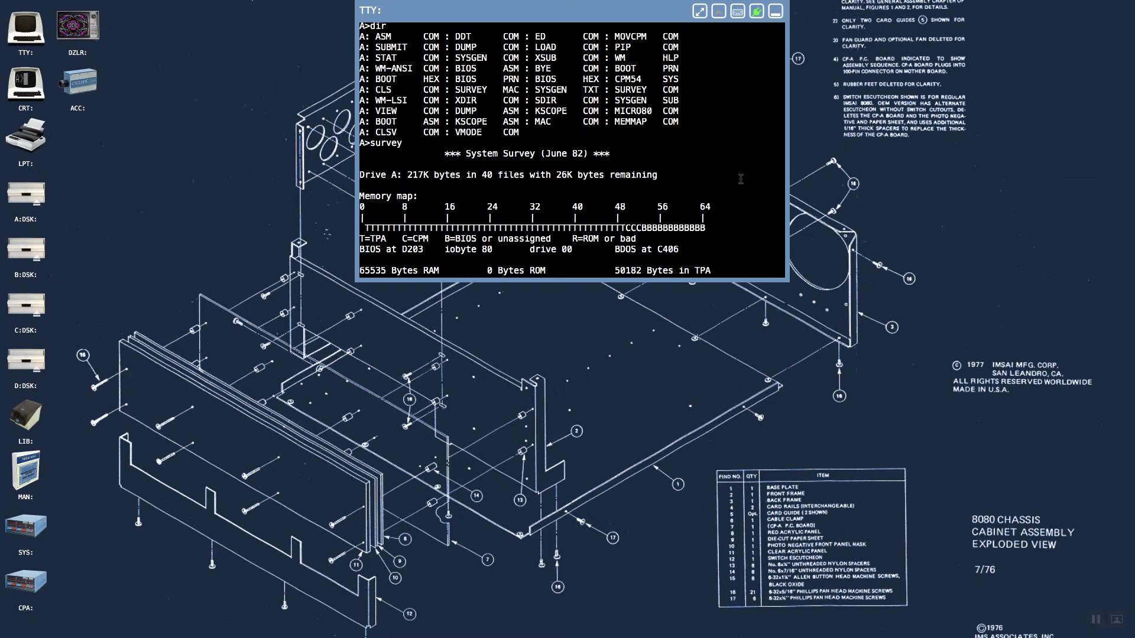
{"action": "scroll", "coordinate": [740, 178], "scroll_direction": "down", "scroll_amount": 10}
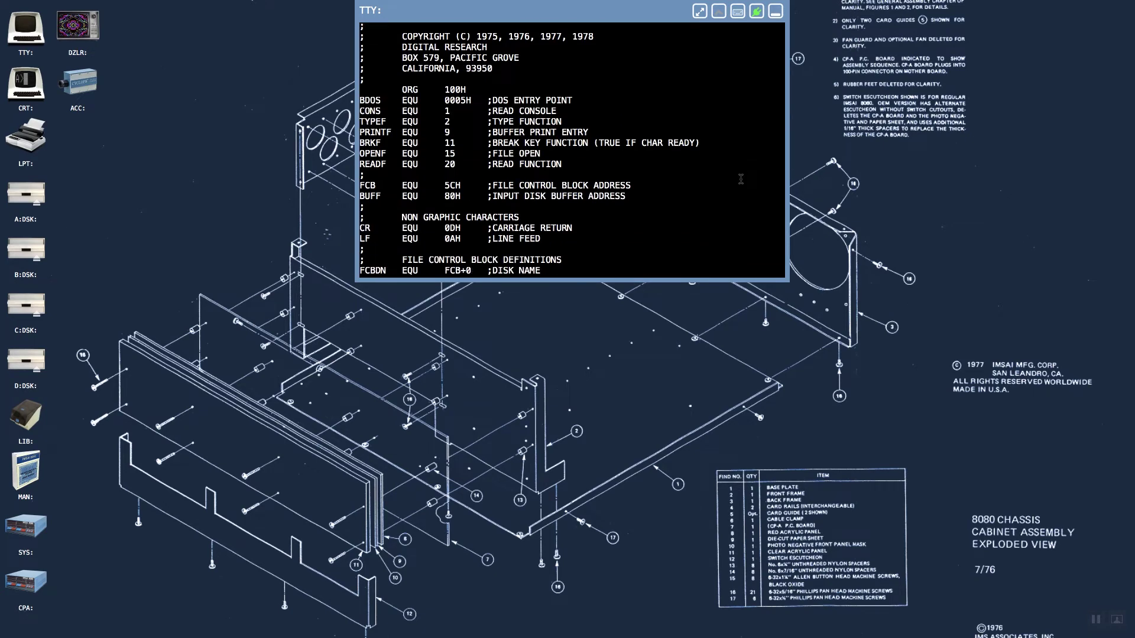
{"action": "scroll", "coordinate": [741, 179], "scroll_direction": "down", "scroll_amount": 8}
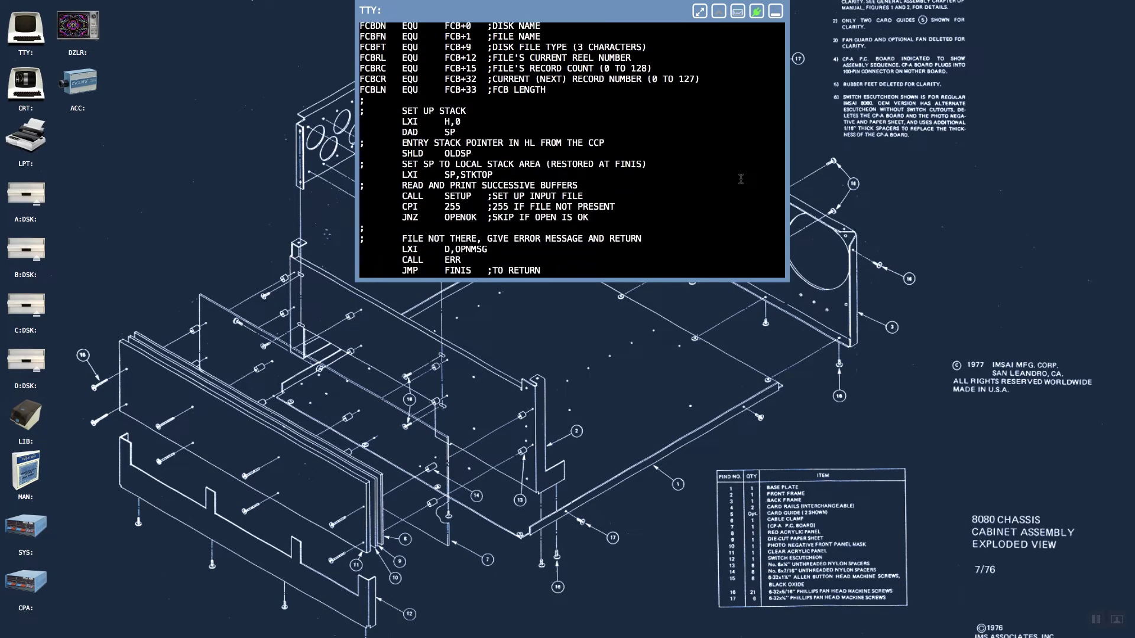
{"action": "scroll", "coordinate": [741, 178], "scroll_direction": "down", "scroll_amount": 15}
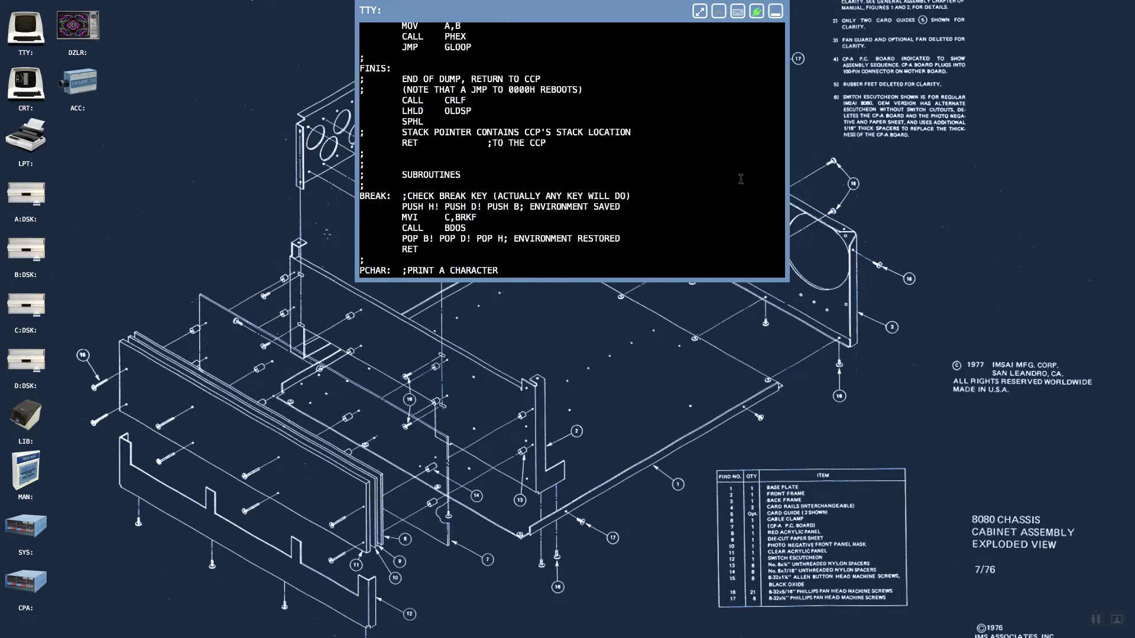
{"action": "scroll", "coordinate": [740, 179], "scroll_direction": "down", "scroll_amount": 15}
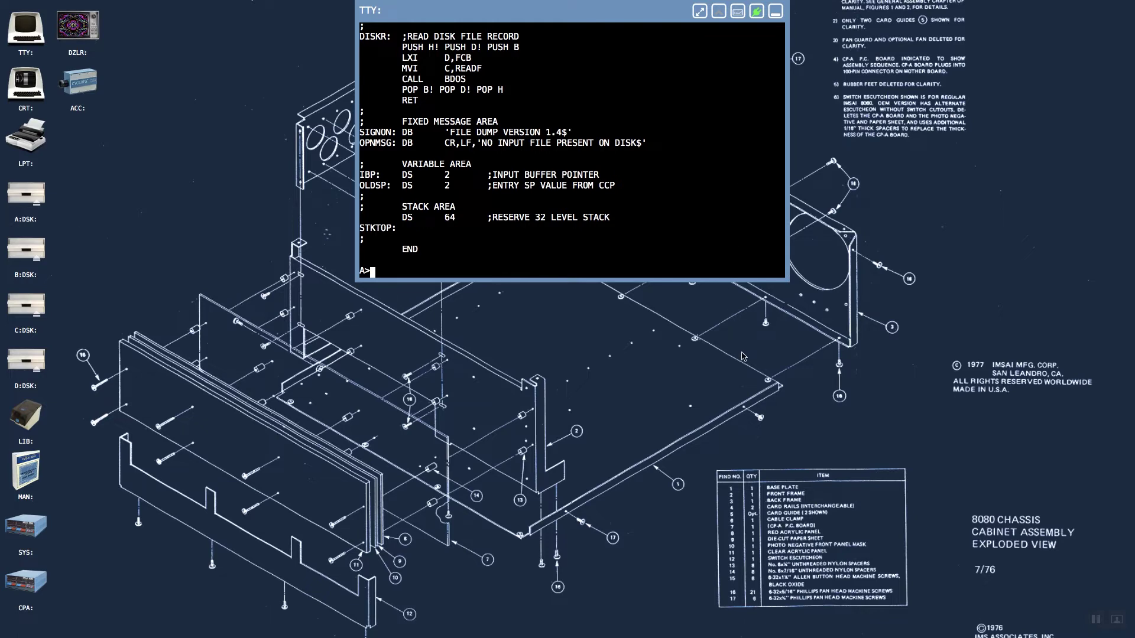
{"action": "key", "text": "ctrl+plus"}
{"action": "key", "text": "ctrl+plus"}
{"action": "key", "text": "ctrl+plus"}
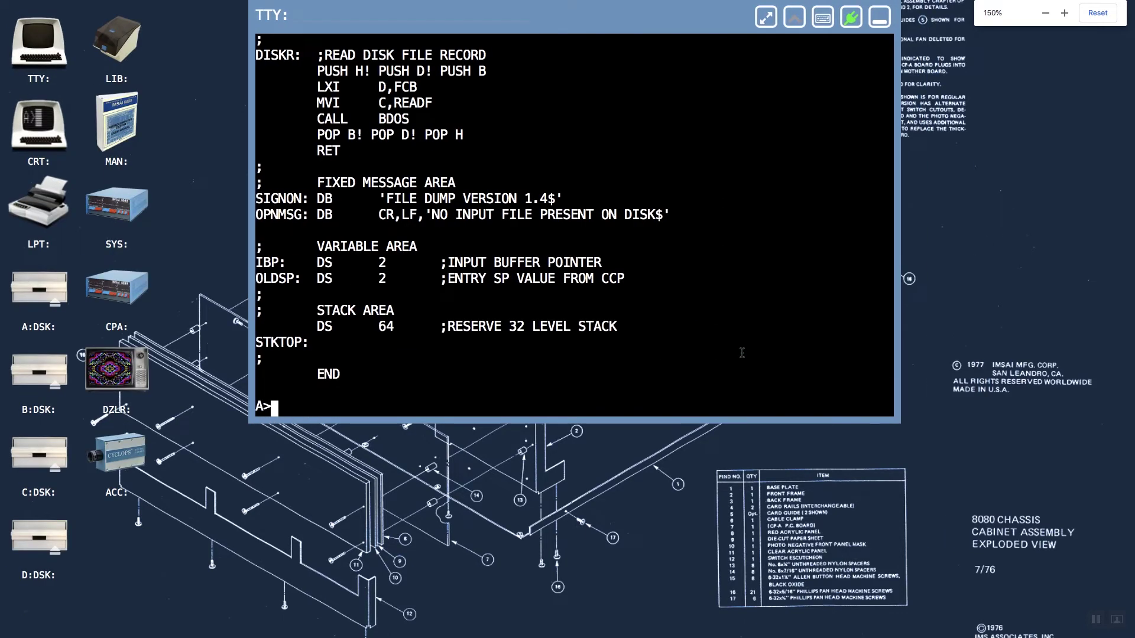
{"action": "key", "text": "ctrl+minus"}
{"action": "key", "text": "ctrl+minus"}
{"action": "key", "text": "ctrl+minus"}
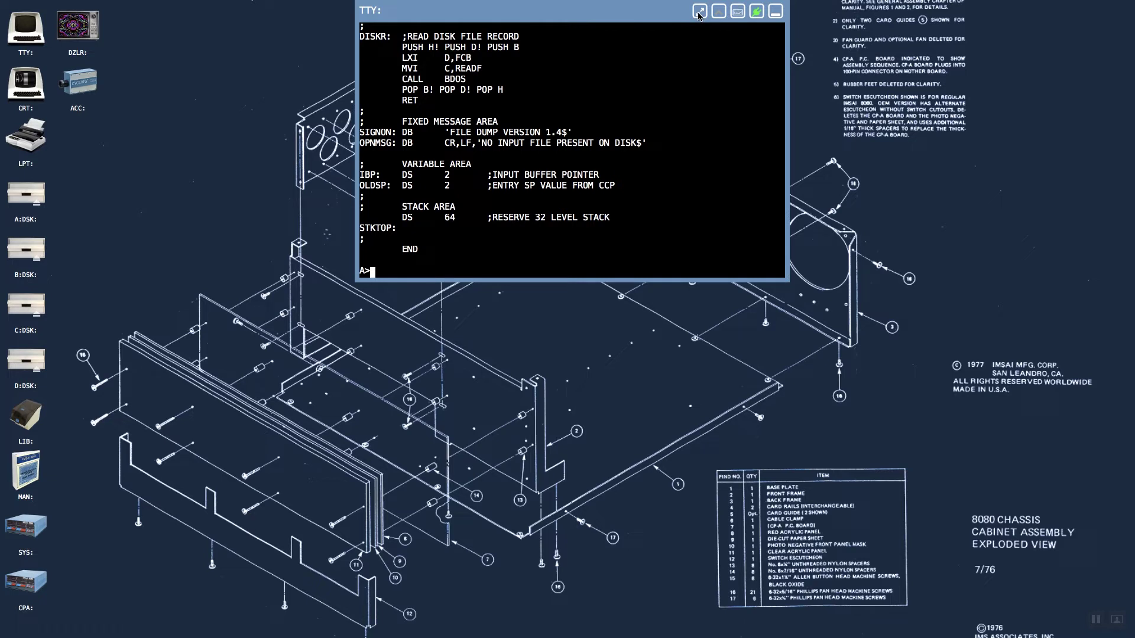
- Run dir in full-screen TTY, then toggle full screen with F11 and Esc back to the window
{"action": "left_click", "coordinate": [699, 11]}
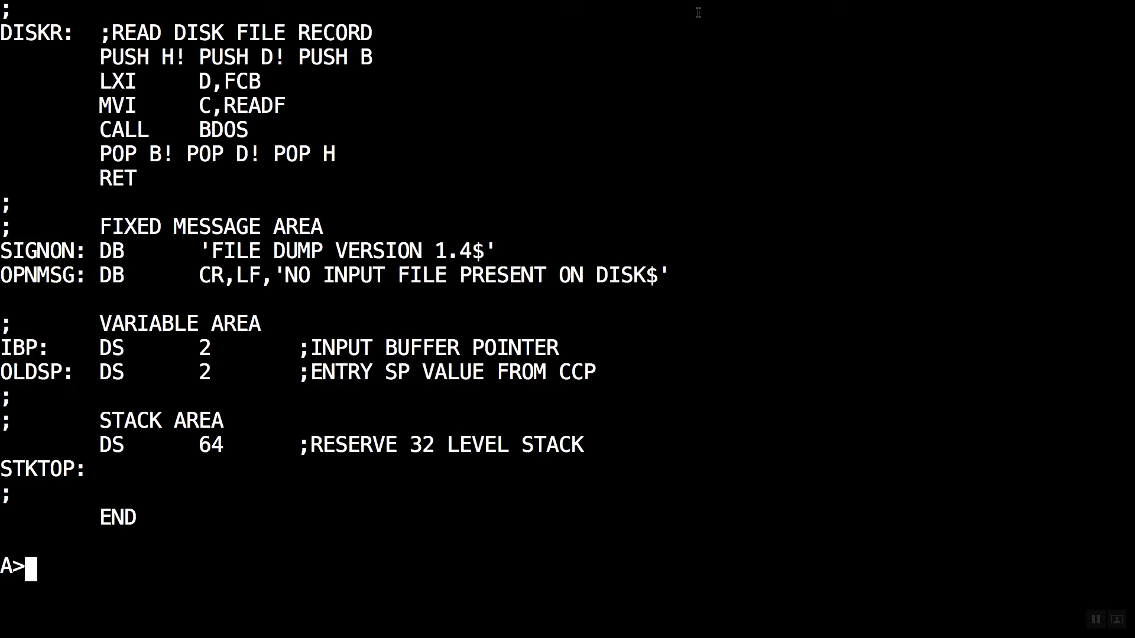
{"action": "type", "text": "dir"}
{"action": "key", "text": "Return"}
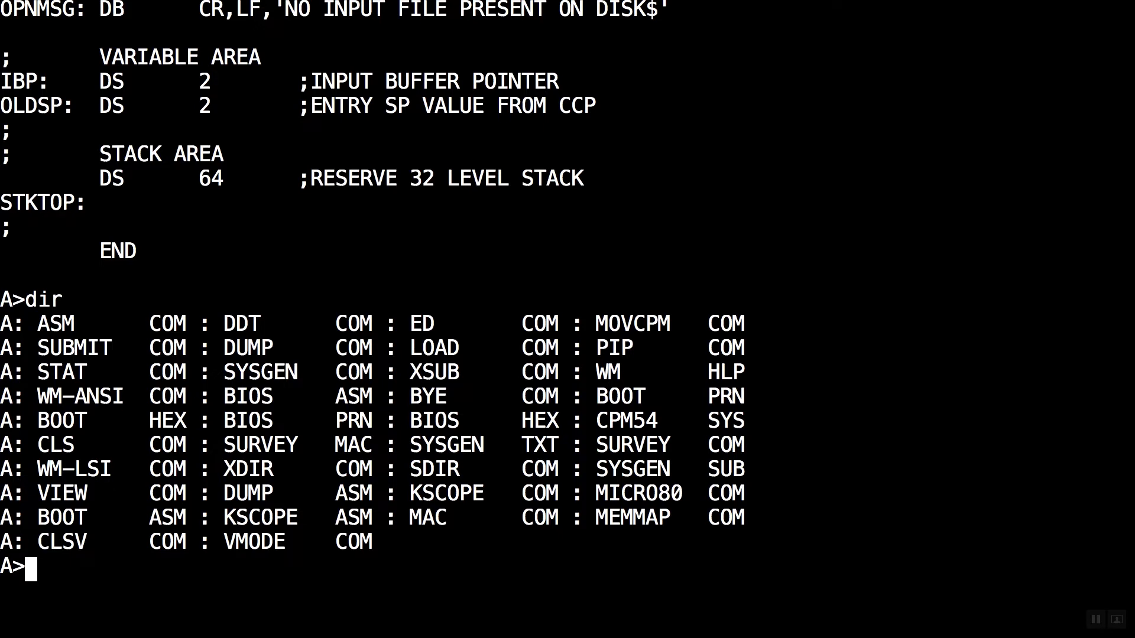
{"action": "key", "text": "Escape"}
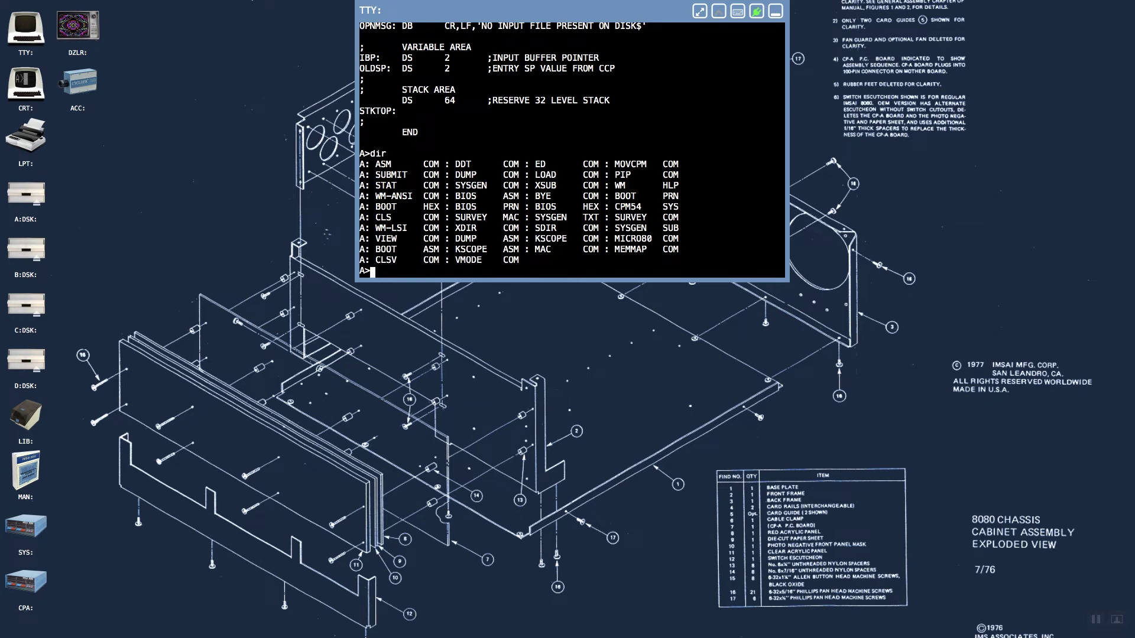
{"action": "key", "text": "F11"}
{"action": "key", "text": "Escape"}
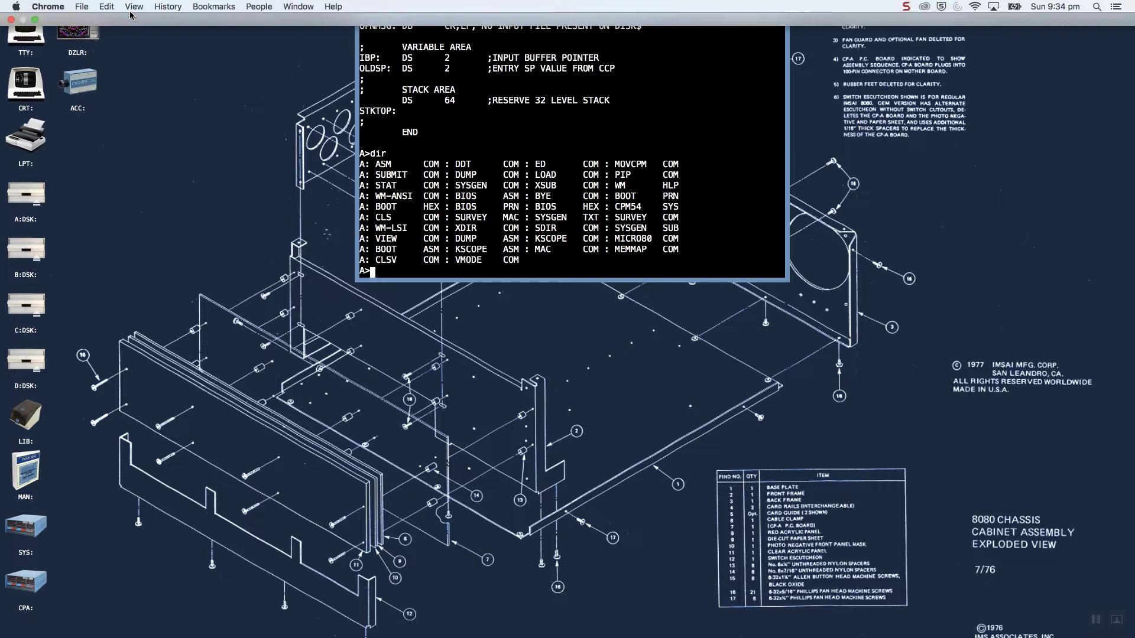
{"action": "left_click", "coordinate": [82, 35]}
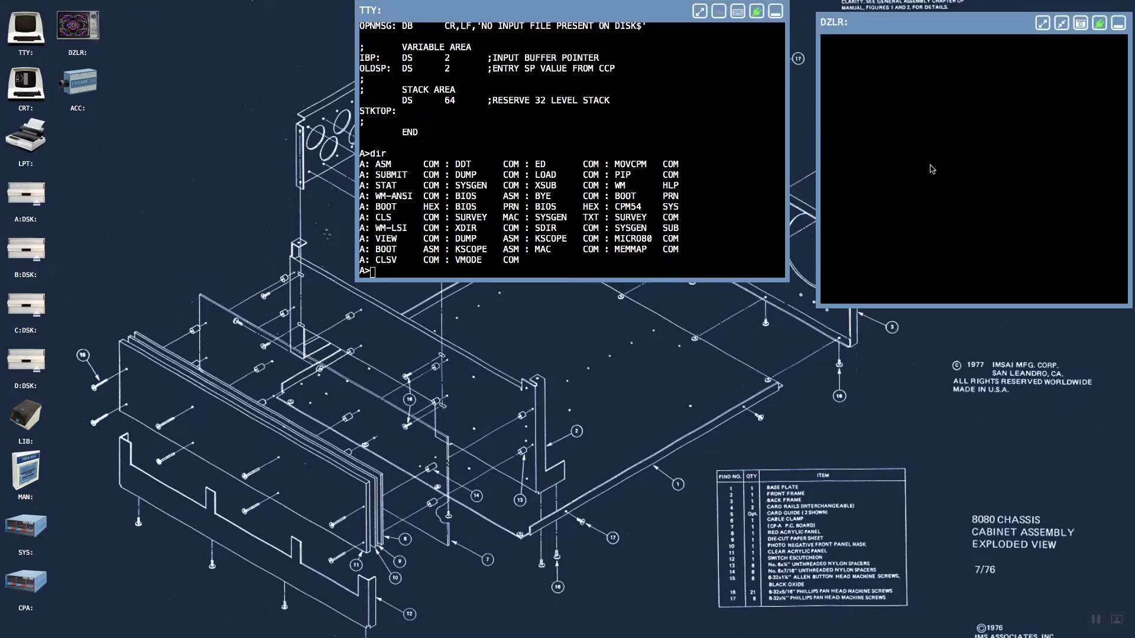
{"action": "left_click_drag", "start_coordinate": [983, 25], "coordinate": [663, 113]}
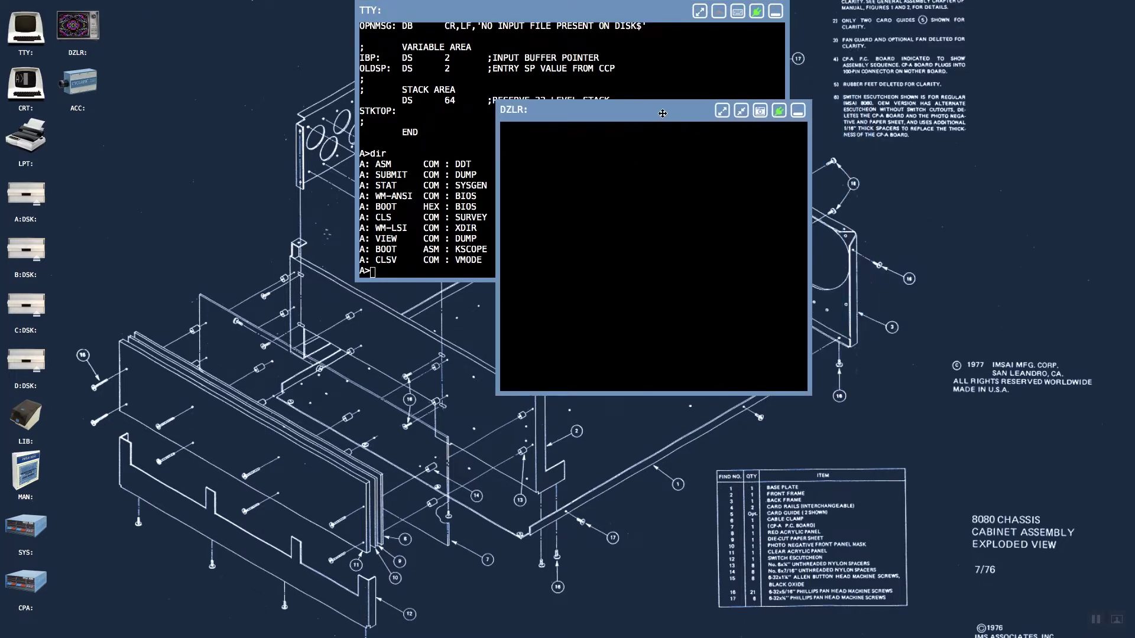
{"action": "left_click", "coordinate": [569, 11]}
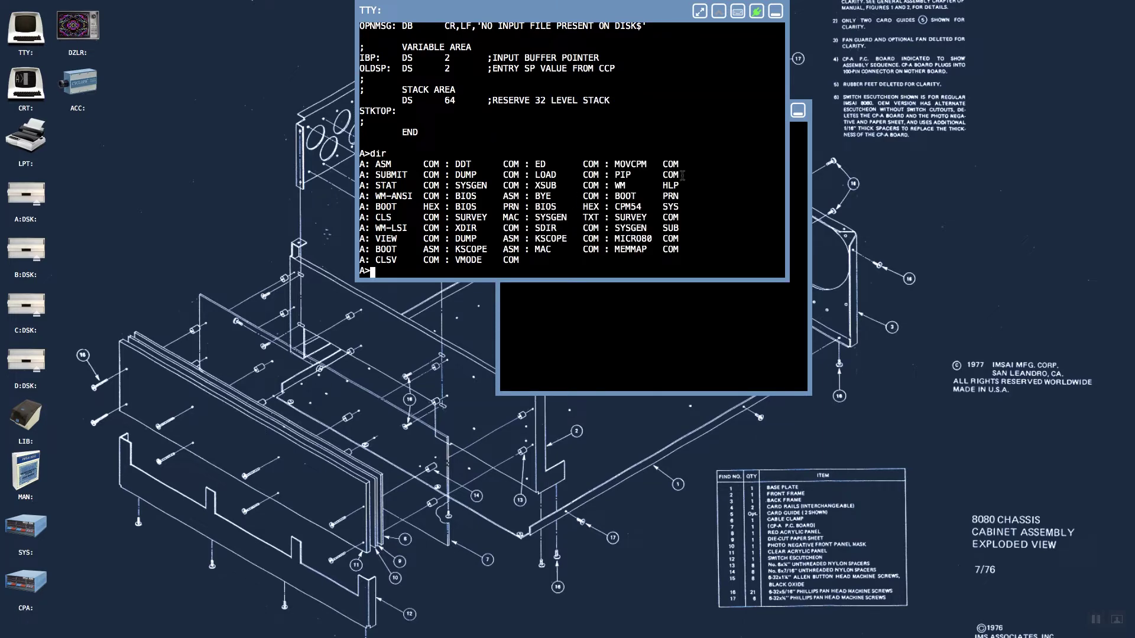
{"action": "left_click", "coordinate": [776, 12]}
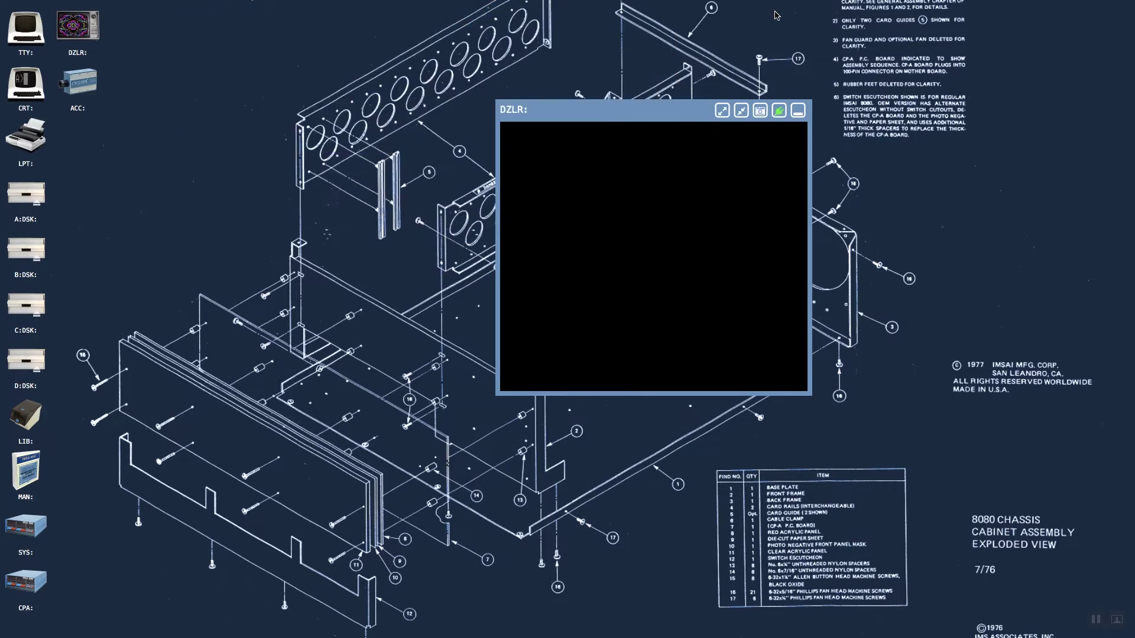
{"action": "left_click", "coordinate": [800, 109]}
{"action": "left_click", "coordinate": [26, 30]}
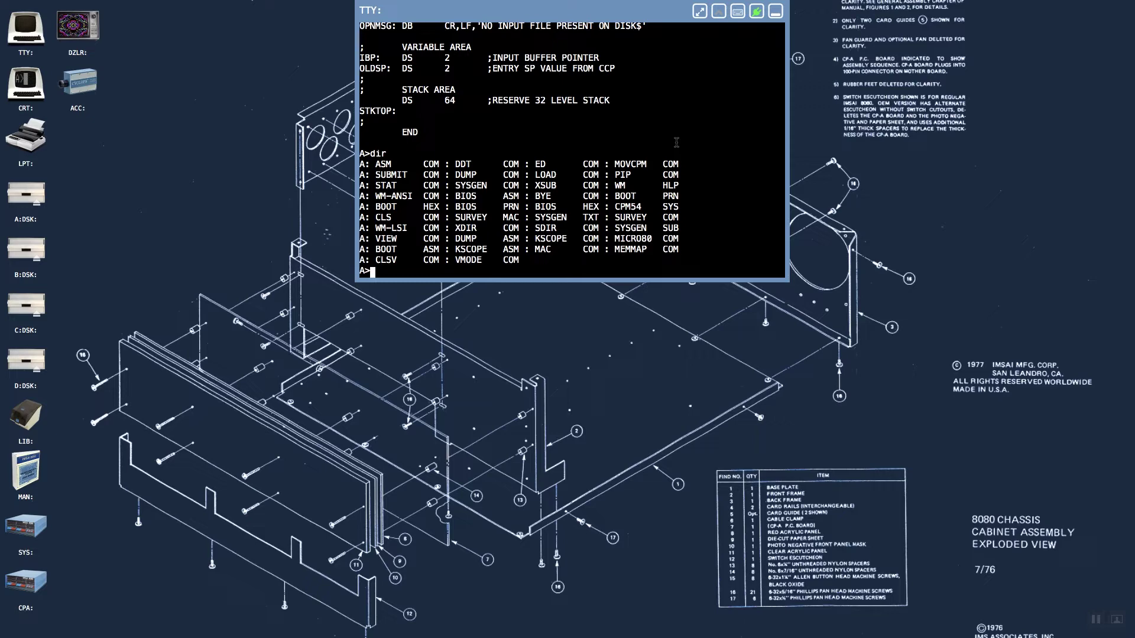
- Disconnect the TTY via the green connect icon and confirm OK in the Disconnect dialog
{"action": "left_click", "coordinate": [761, 12]}
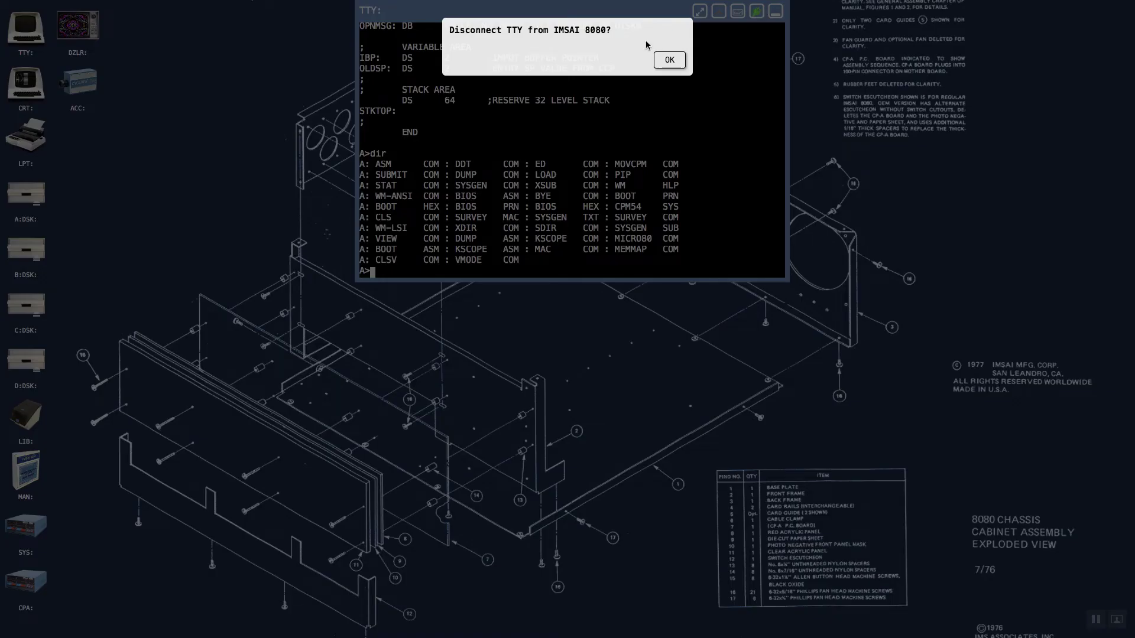
{"action": "left_click", "coordinate": [668, 60]}
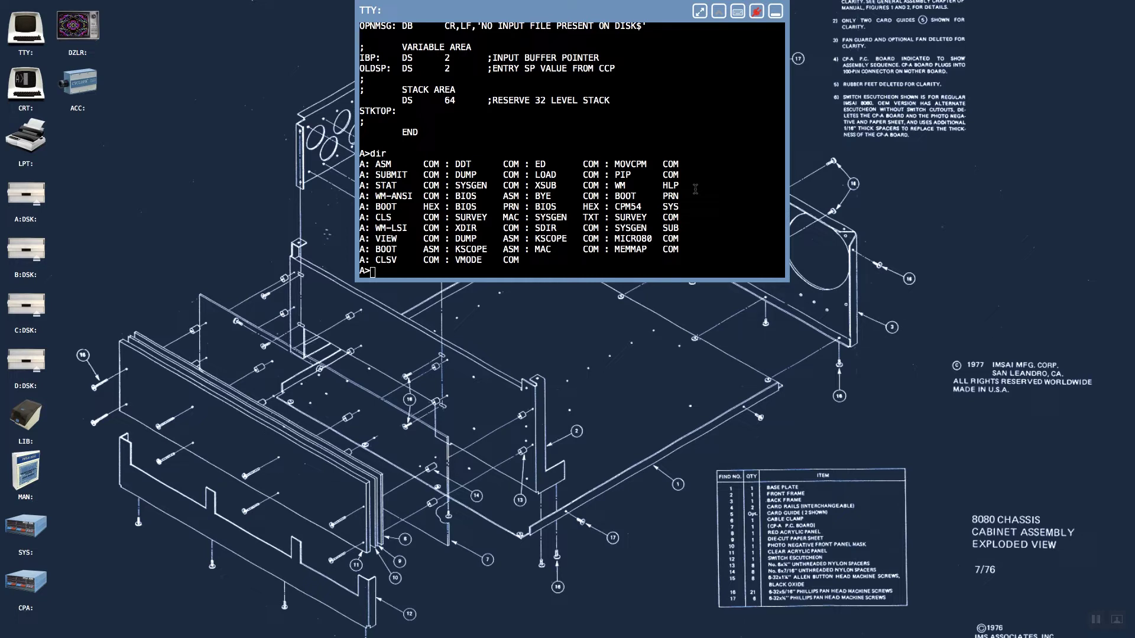
{"action": "mouse_move", "coordinate": [767, 5]}
- Reconnect the TTY with the red connect icon and run dir to list drive A again
{"action": "left_click", "coordinate": [757, 12]}
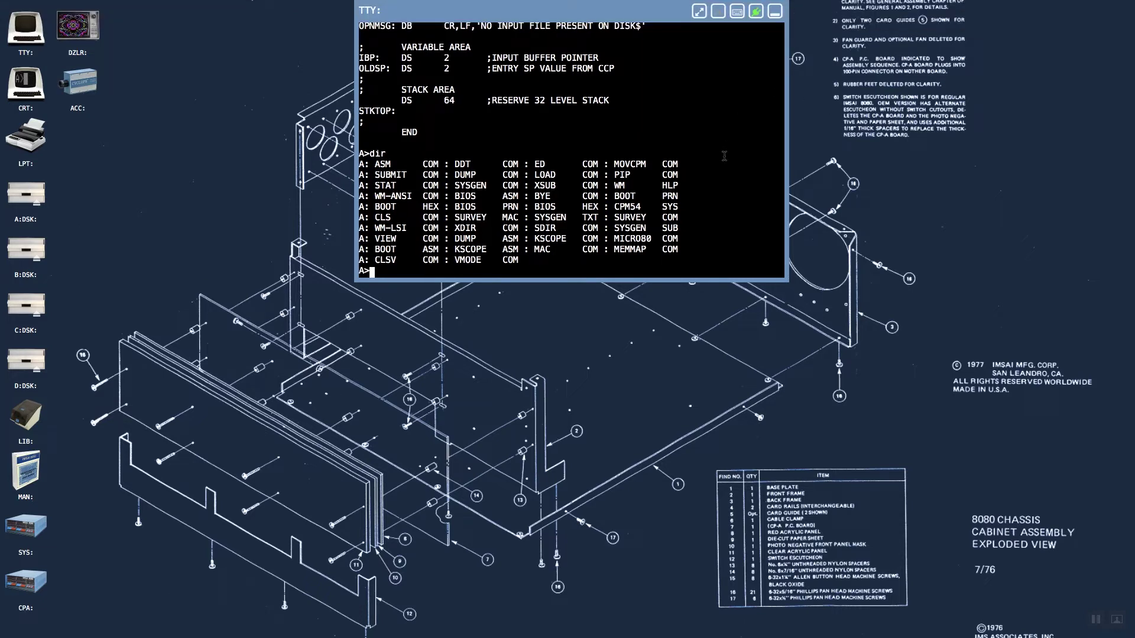
{"action": "type", "text": "dir"}
{"action": "key", "text": "Return"}
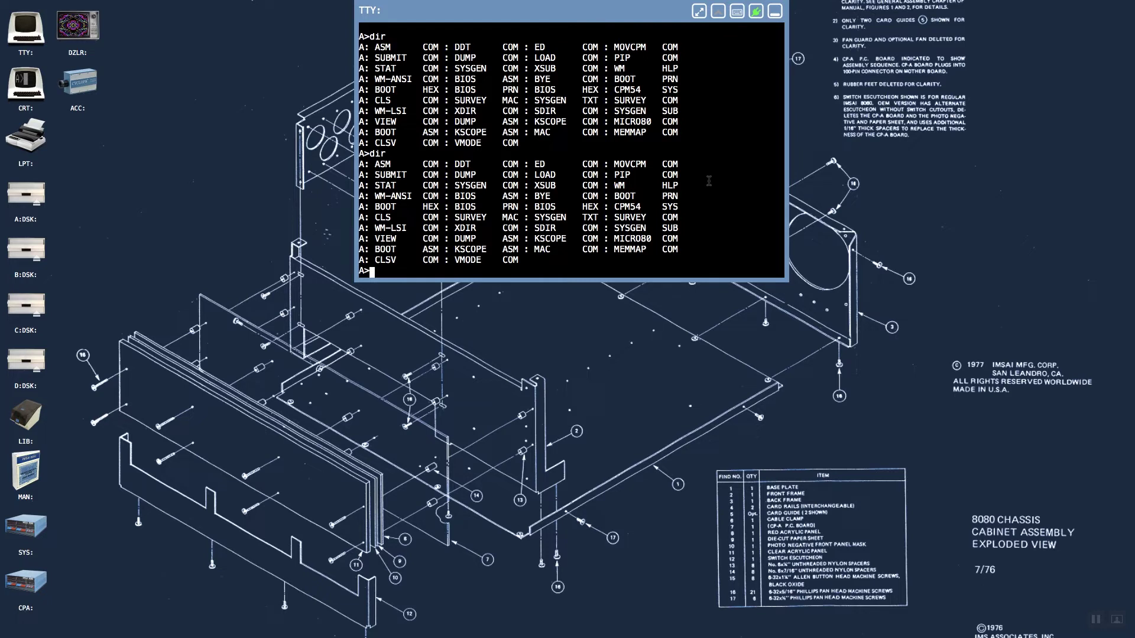
- Switch to drive B with b: and launch SuperCalc2 by running sc2
{"action": "type", "text": "b:"}
{"action": "key", "text": "Return"}
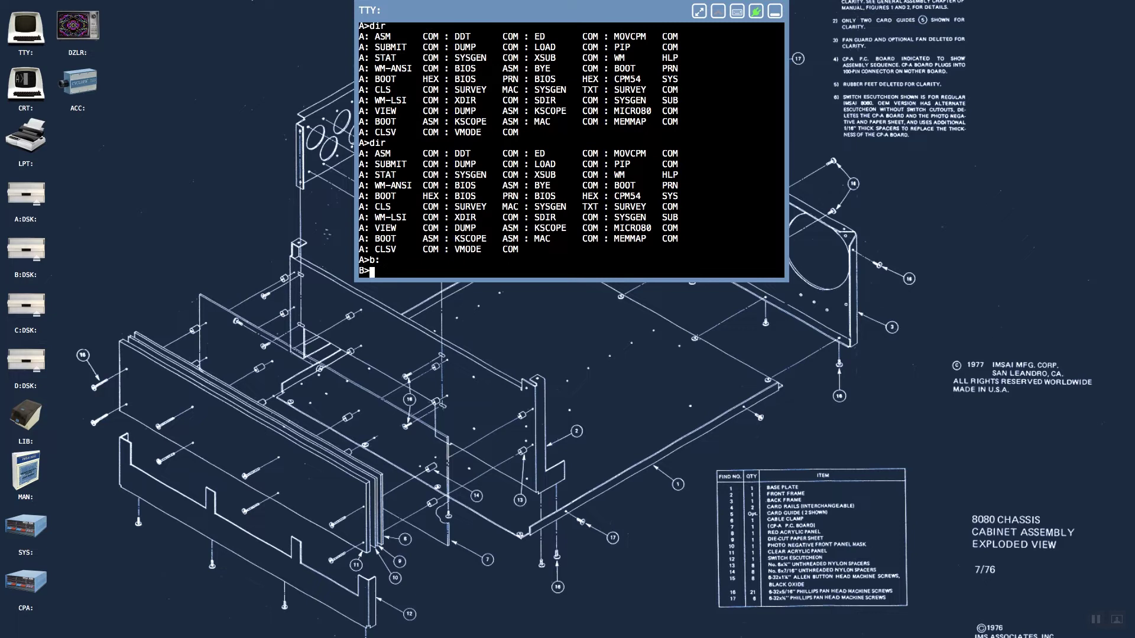
{"action": "type", "text": "sc2"}
{"action": "key", "text": "Return"}
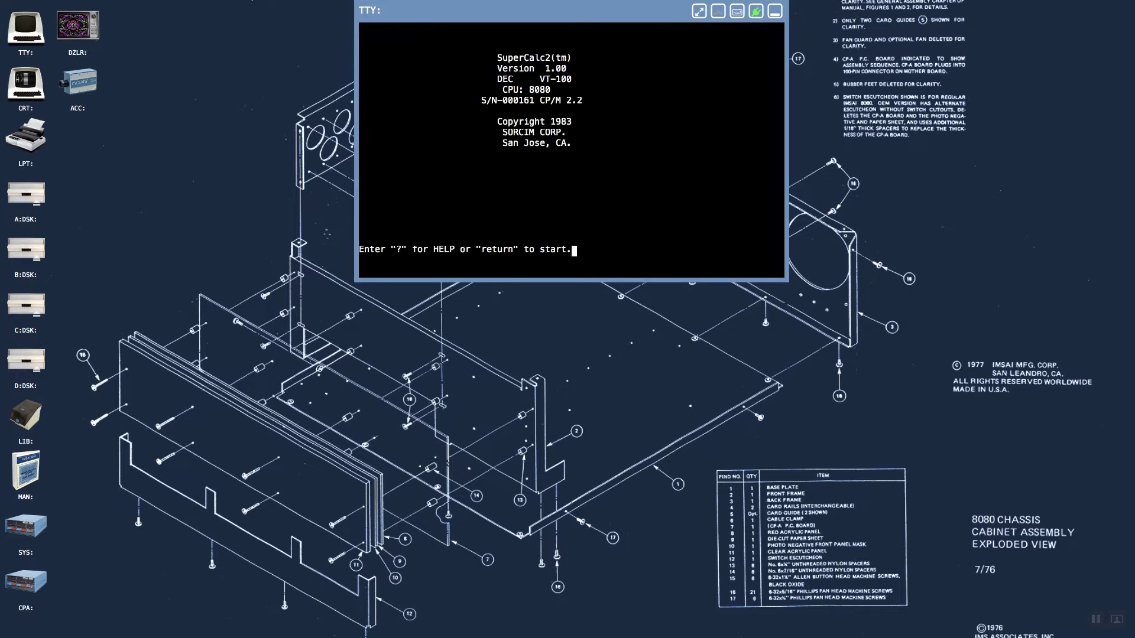
- Pass the splash screen and move the active cell from A1 to A3, B3, down column B, C3 and back to B3
{"action": "key", "text": "Return"}
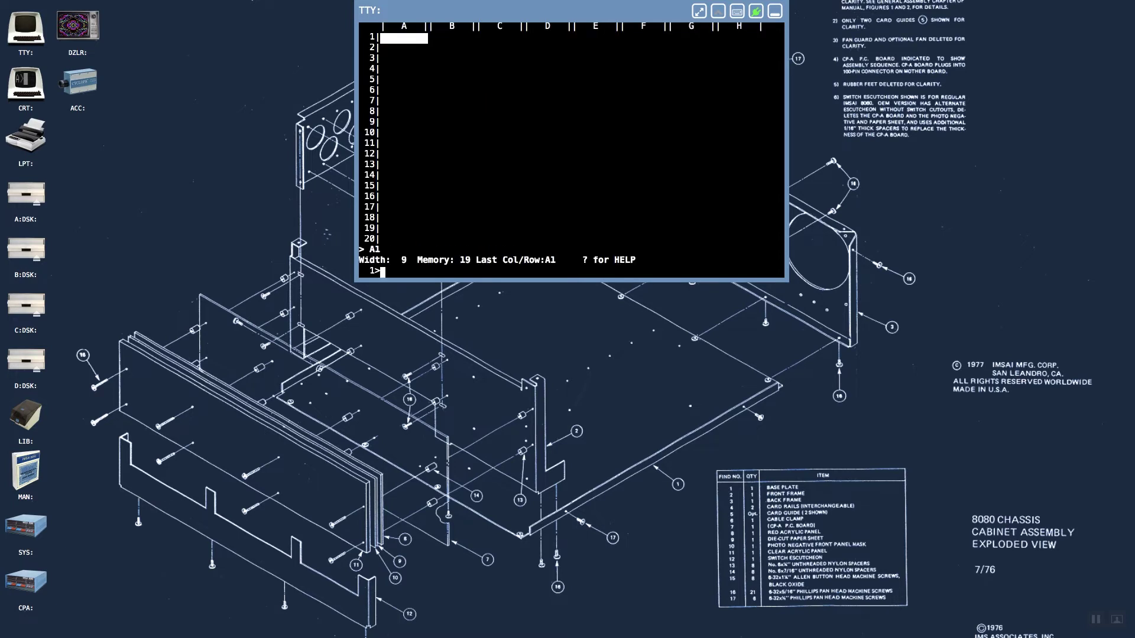
{"action": "key", "text": "Down"}
{"action": "key", "text": "Down"}
{"action": "key", "text": "Right"}
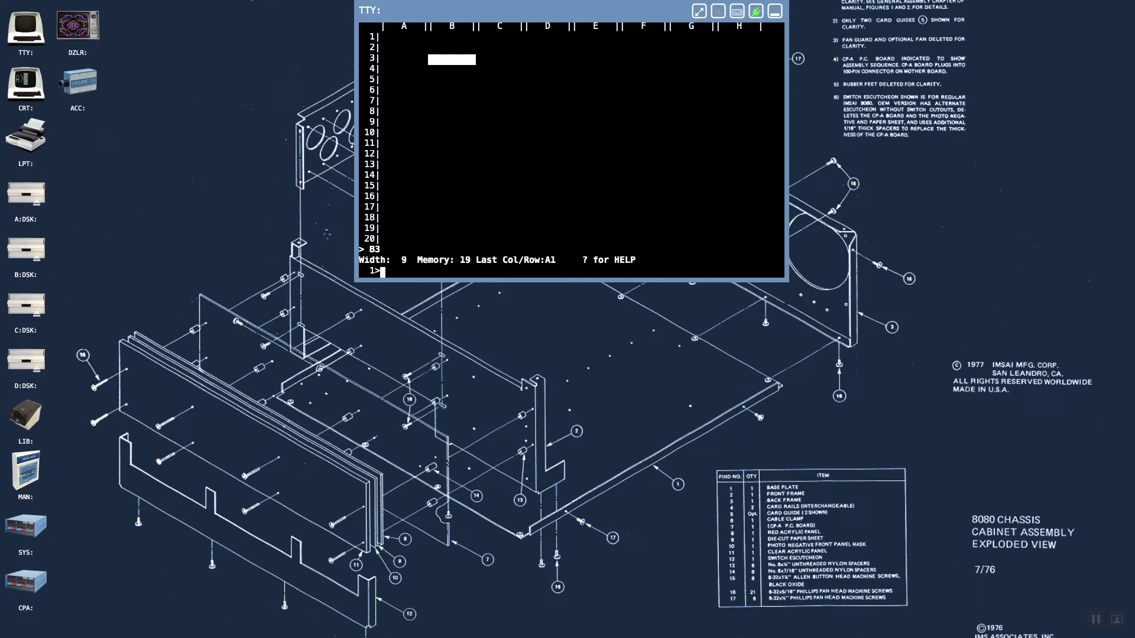
{"action": "key", "text": "Down"}
{"action": "key", "text": "Down"}
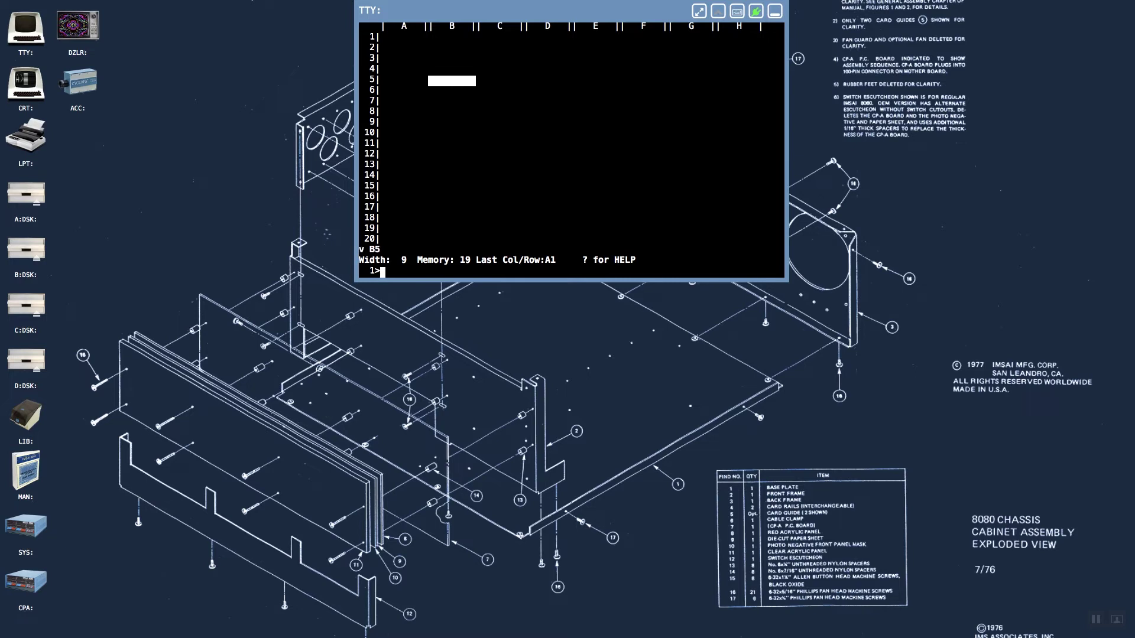
{"action": "key", "text": "Down"}
{"action": "key", "text": "Up"}
{"action": "key", "text": "Up"}
{"action": "key", "text": "Up"}
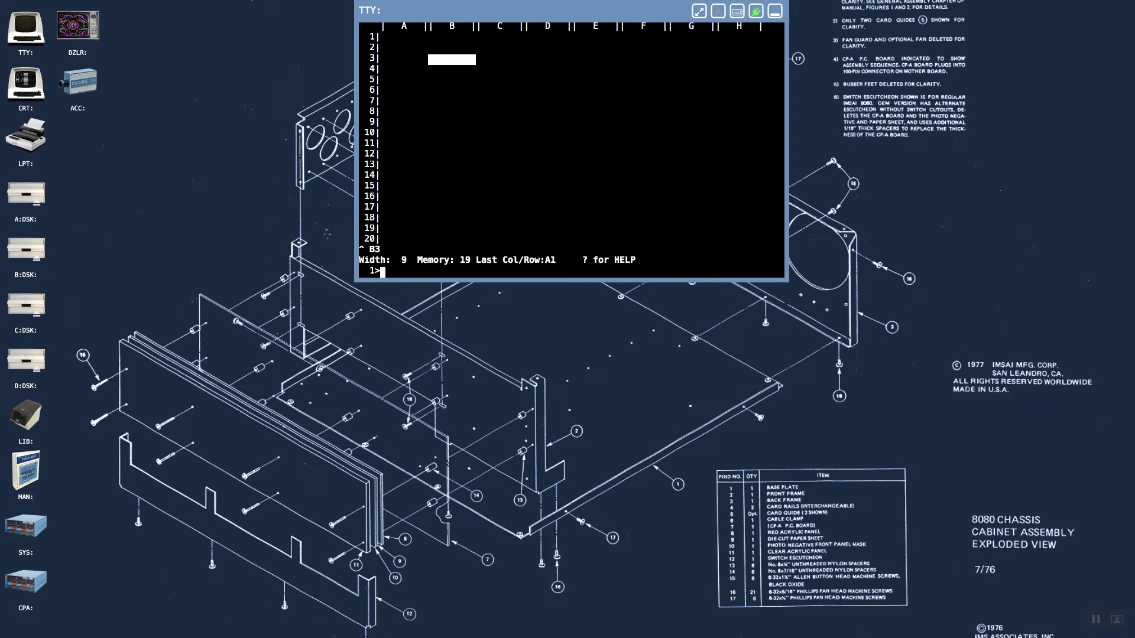
{"action": "key", "text": "Right"}
{"action": "key", "text": "Right"}
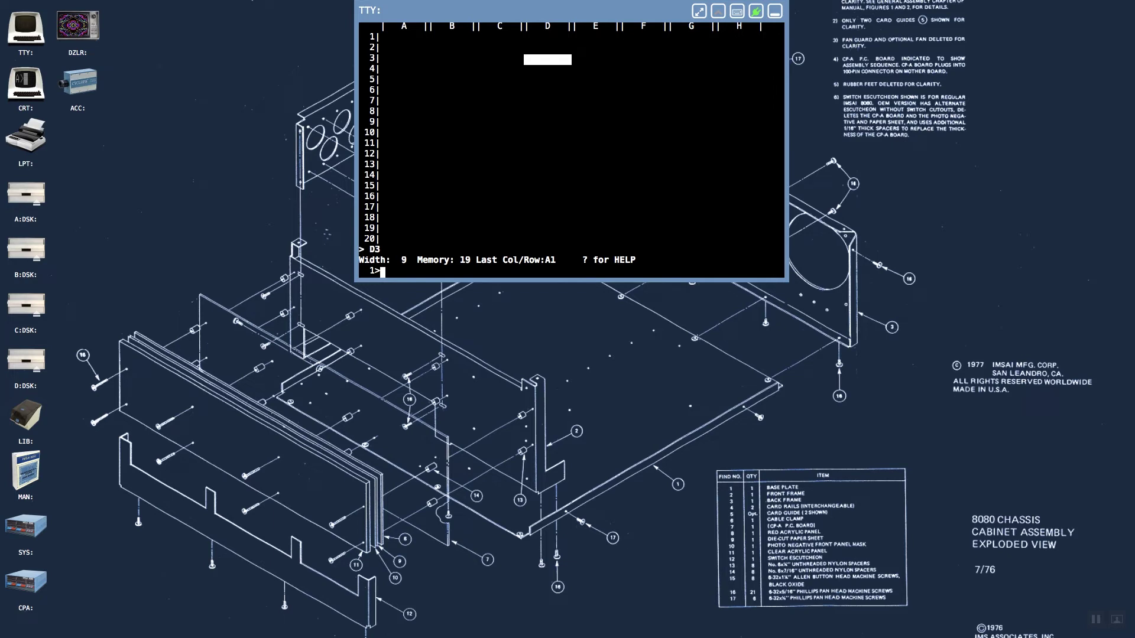
{"action": "key", "text": "Left"}
{"action": "key", "text": "Left"}
{"action": "key", "text": "Left"}
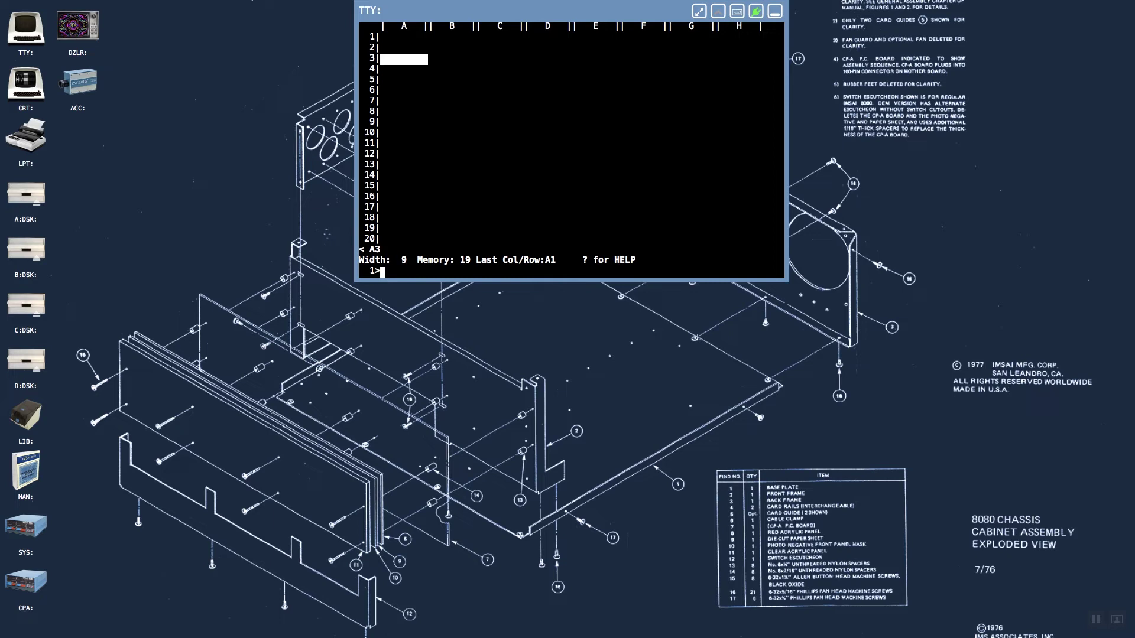
- Move the active cell on through B4, B5, back to B4, then right to C4
{"action": "key", "text": "Right"}
{"action": "key", "text": "Right"}
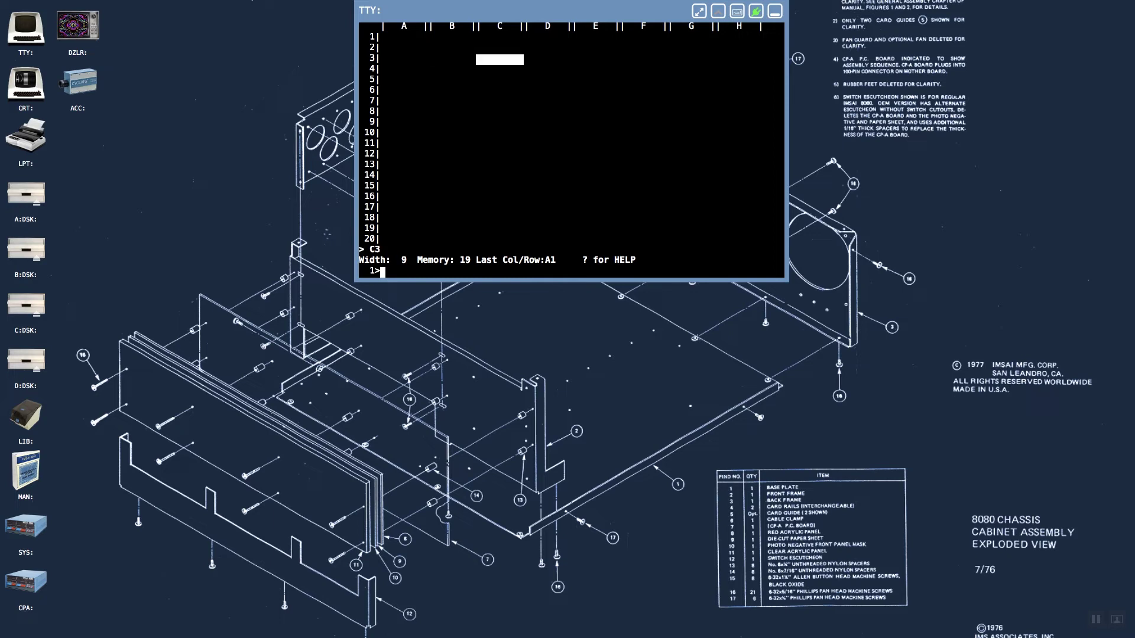
{"action": "key", "text": "Down"}
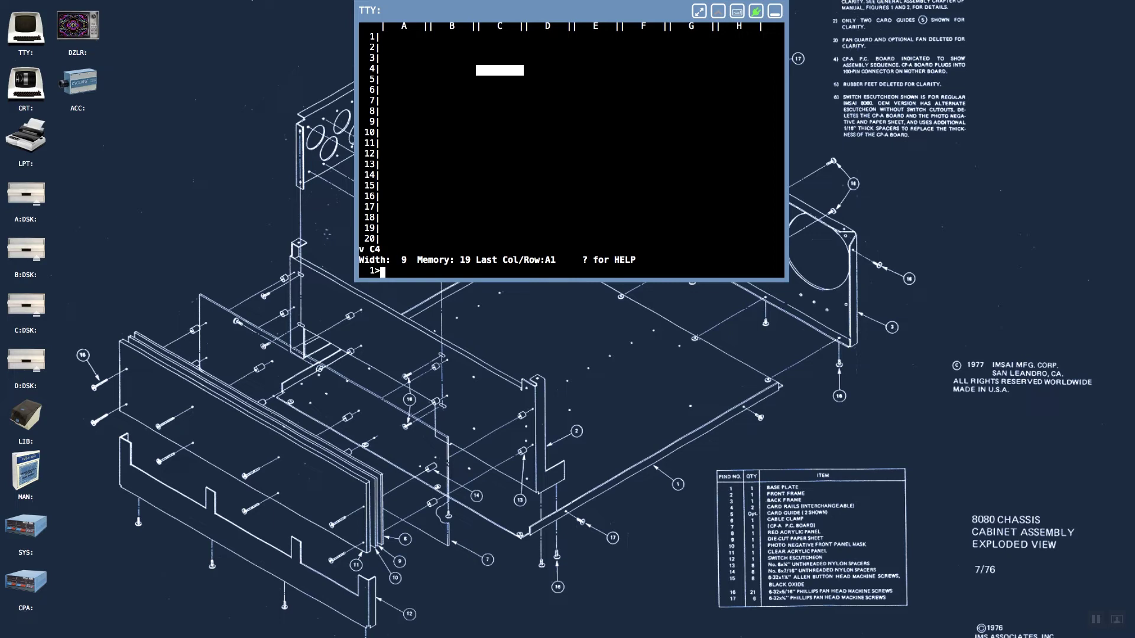
{"action": "key", "text": "Left"}
{"action": "key", "text": "Down"}
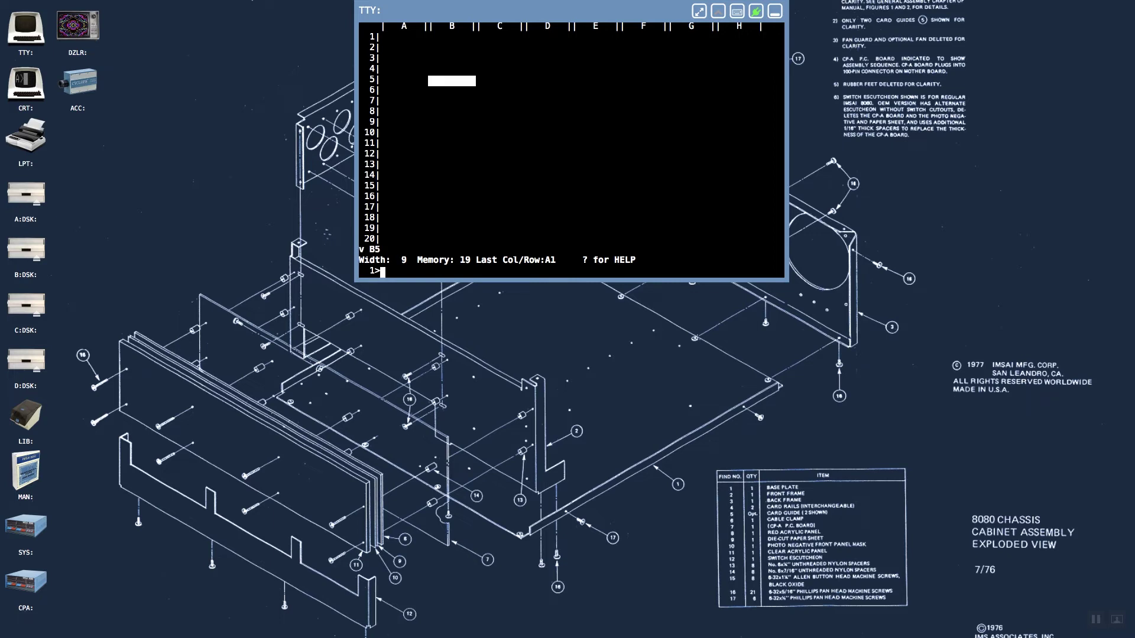
{"action": "key", "text": "Up"}
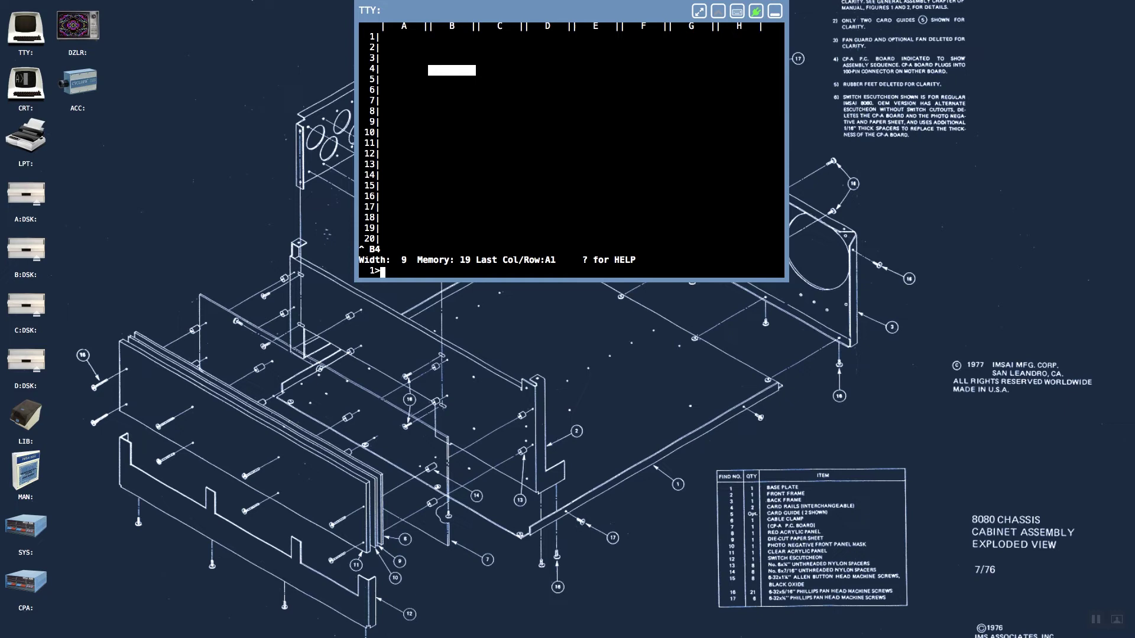
{"action": "key", "text": "Right"}
{"action": "key", "text": "Right"}
{"action": "key", "text": "Right"}
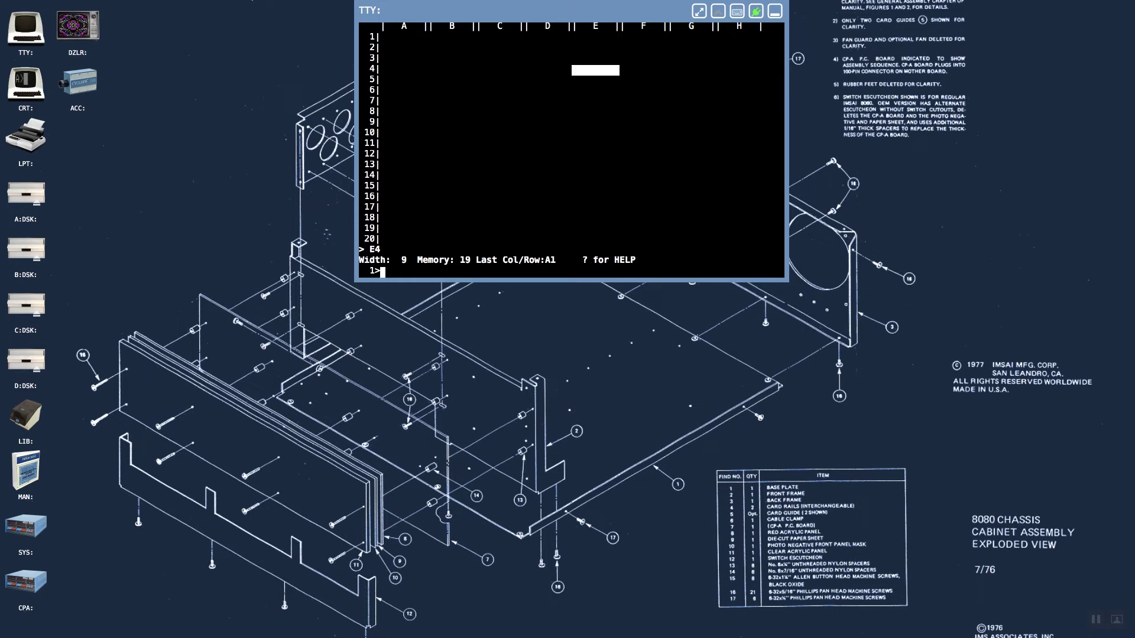
- Move the active cell from E4 via E5, D5, D7 and E8 to E9
{"action": "key", "text": "Down"}
{"action": "key", "text": "Down"}
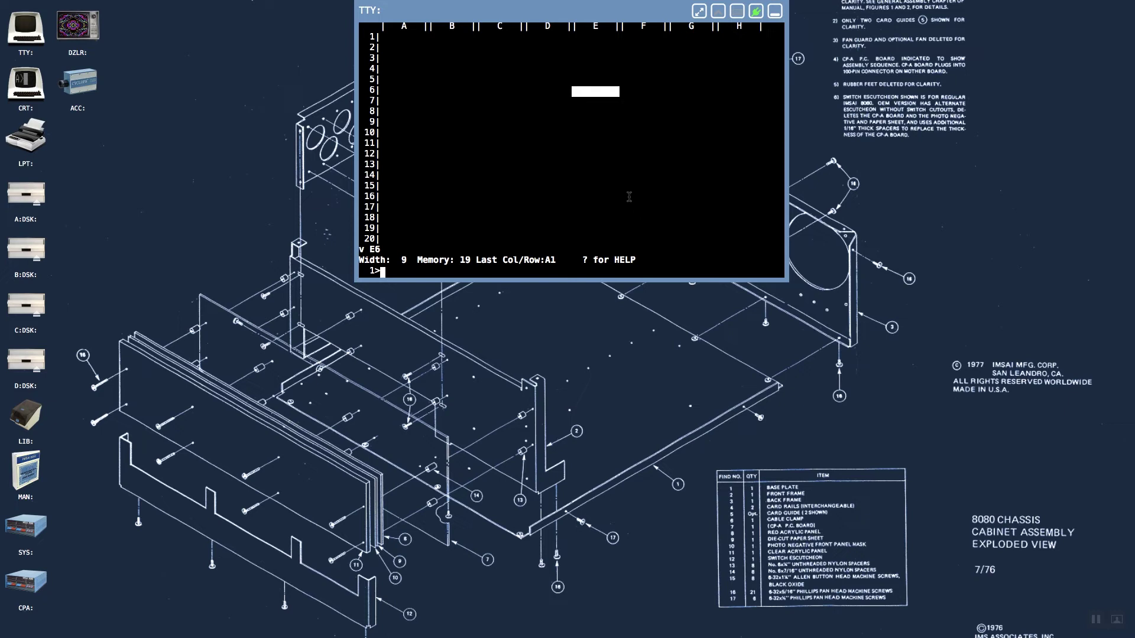
{"action": "key", "text": "Up"}
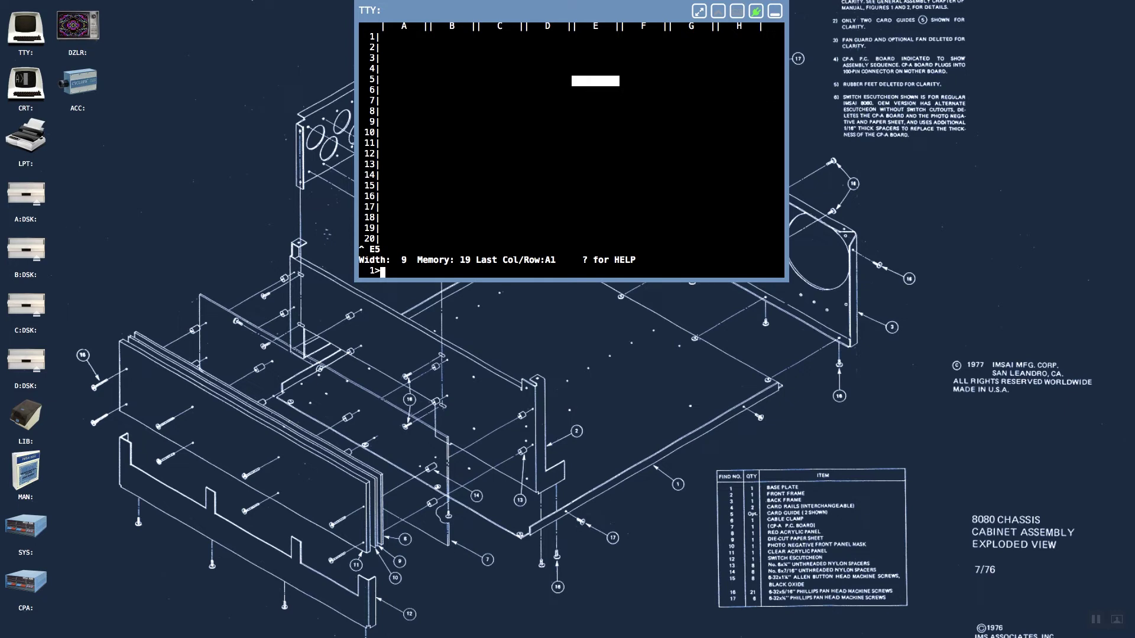
{"action": "key", "text": "Left"}
{"action": "key", "text": "Down"}
{"action": "key", "text": "Down"}
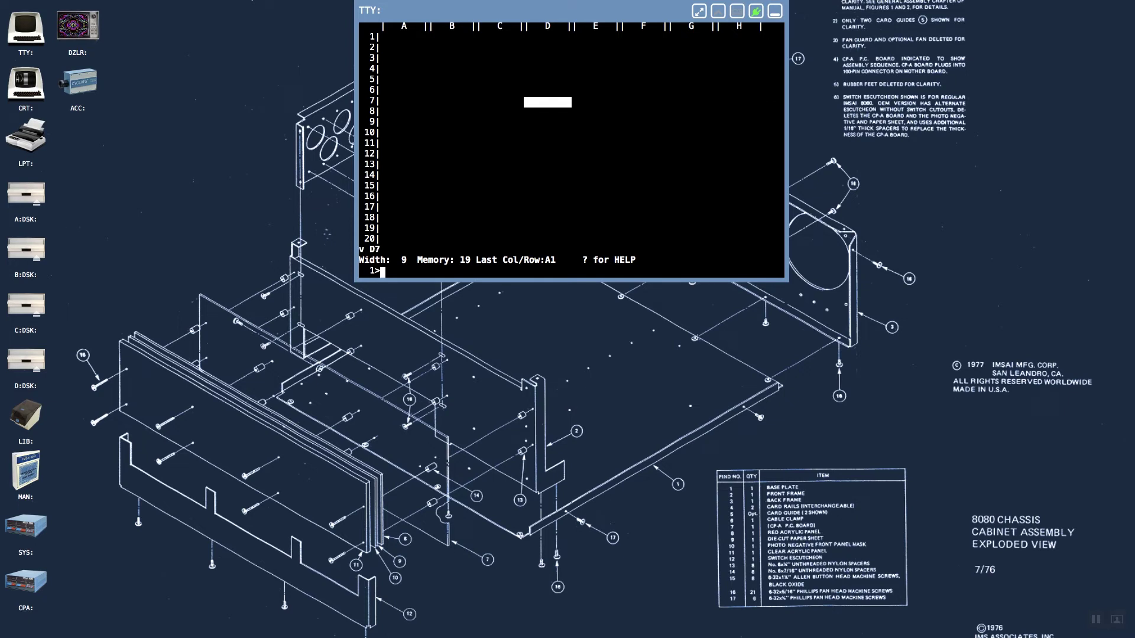
{"action": "key", "text": "Down"}
{"action": "key", "text": "Right"}
{"action": "key", "text": "Down"}
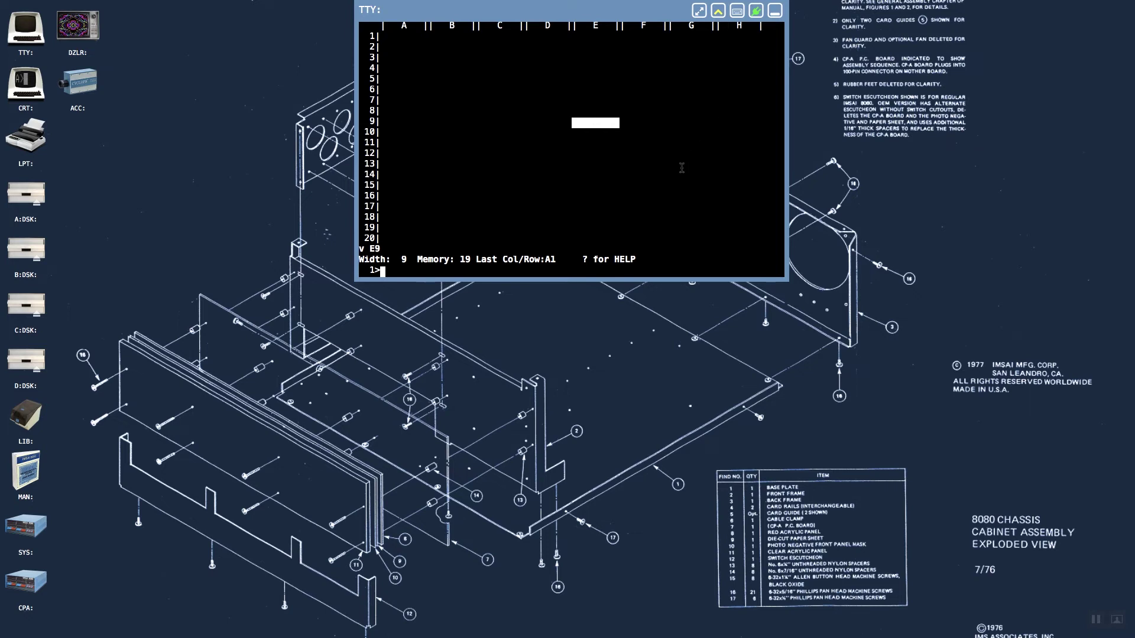
- Move the active cell from E9 to E10, F10, up column F, left to D8, then down to D10
{"action": "key", "text": "Down"}
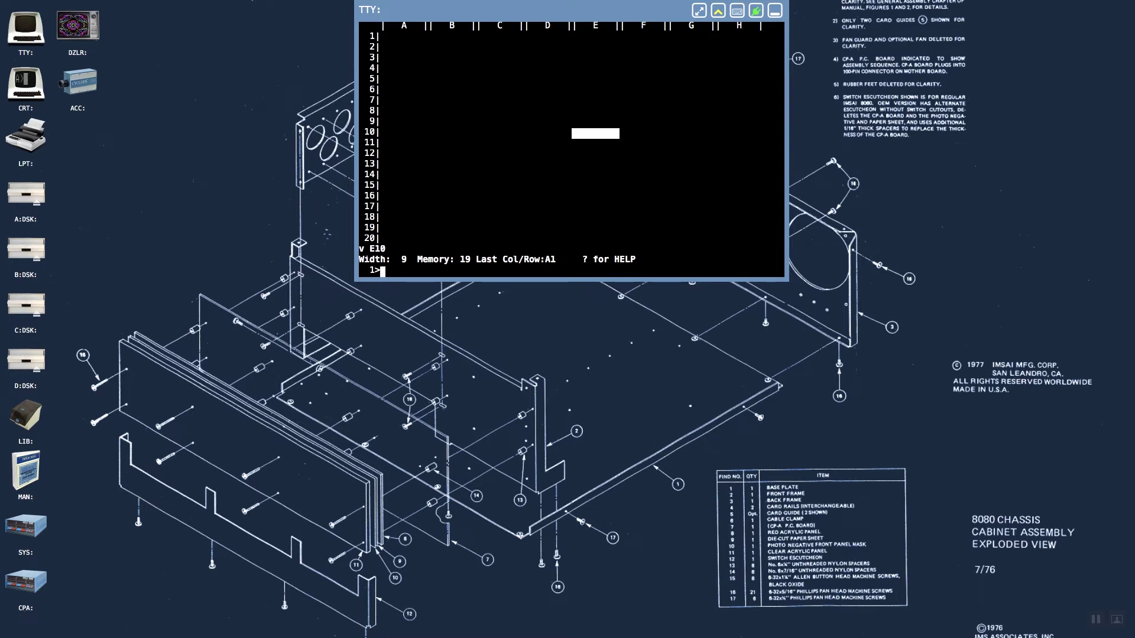
{"action": "key", "text": "Right"}
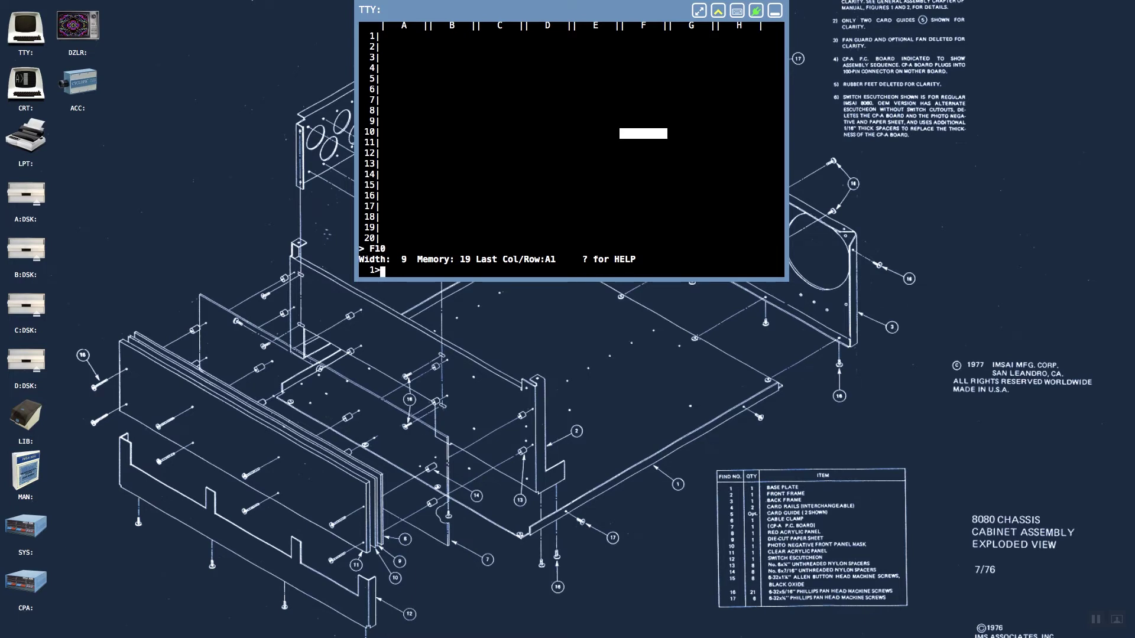
{"action": "key", "text": "Up"}
{"action": "key", "text": "Up"}
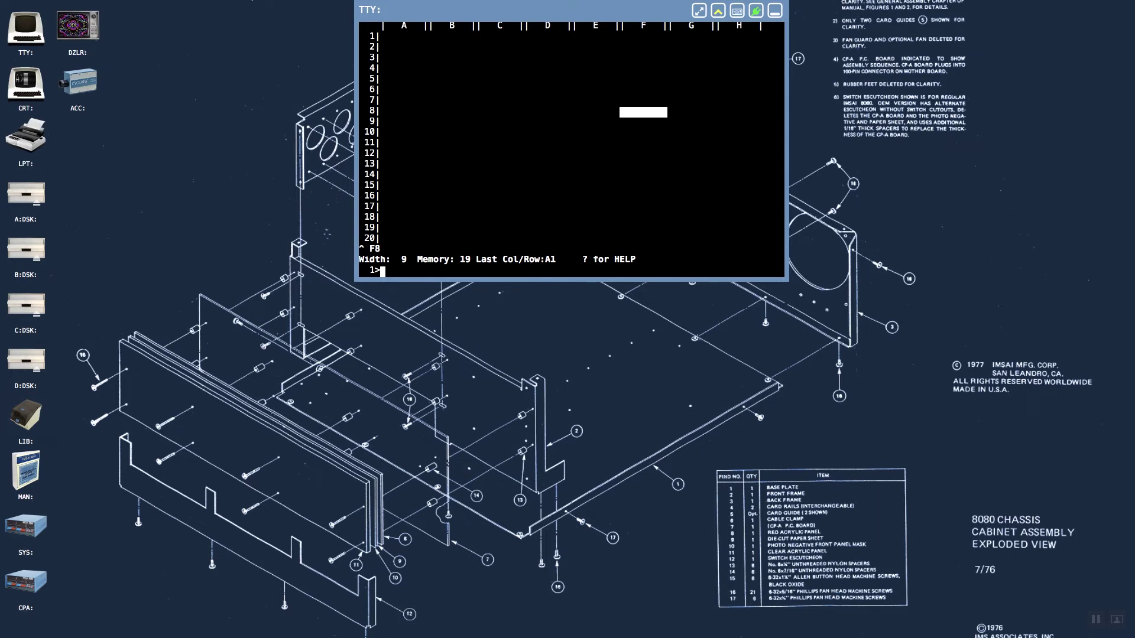
{"action": "key", "text": "Left"}
{"action": "key", "text": "Left"}
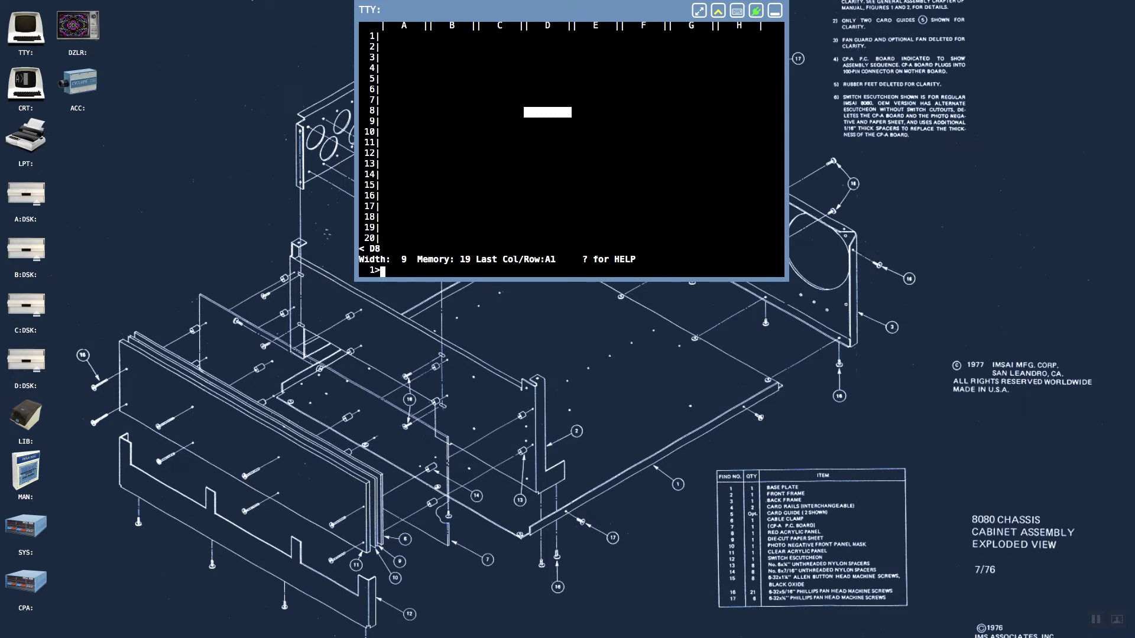
{"action": "key", "text": "Down"}
{"action": "key", "text": "Down"}
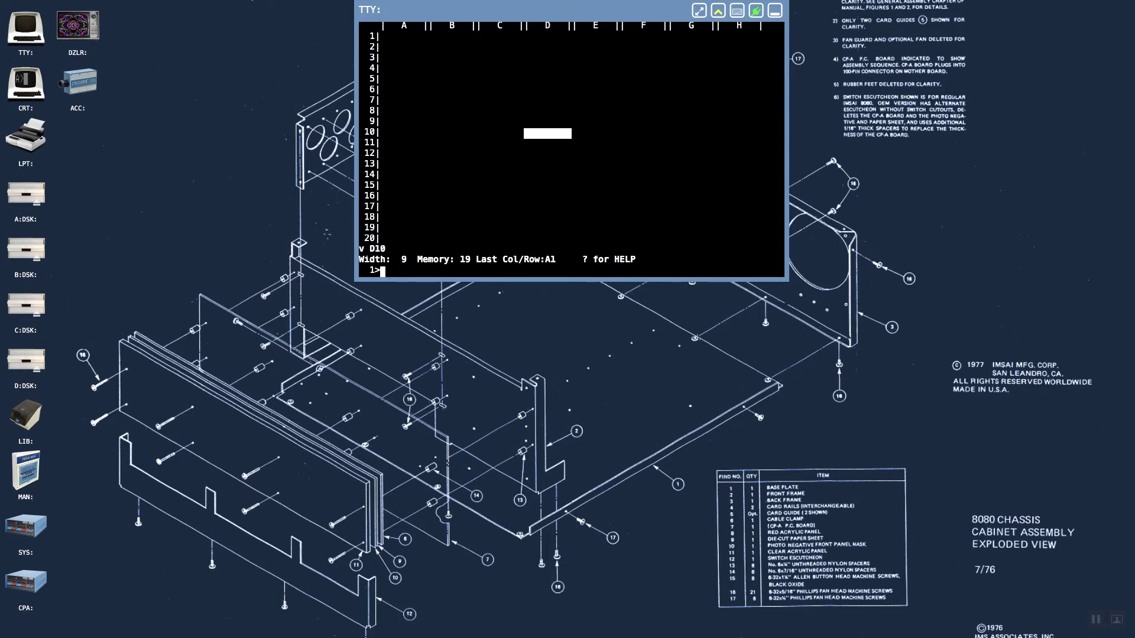
{"action": "key", "text": "Down"}
{"action": "key", "text": "Down"}
- Move to E14, then quit SuperCalc2 with /Q and confirm Y
{"action": "key", "text": "Right"}
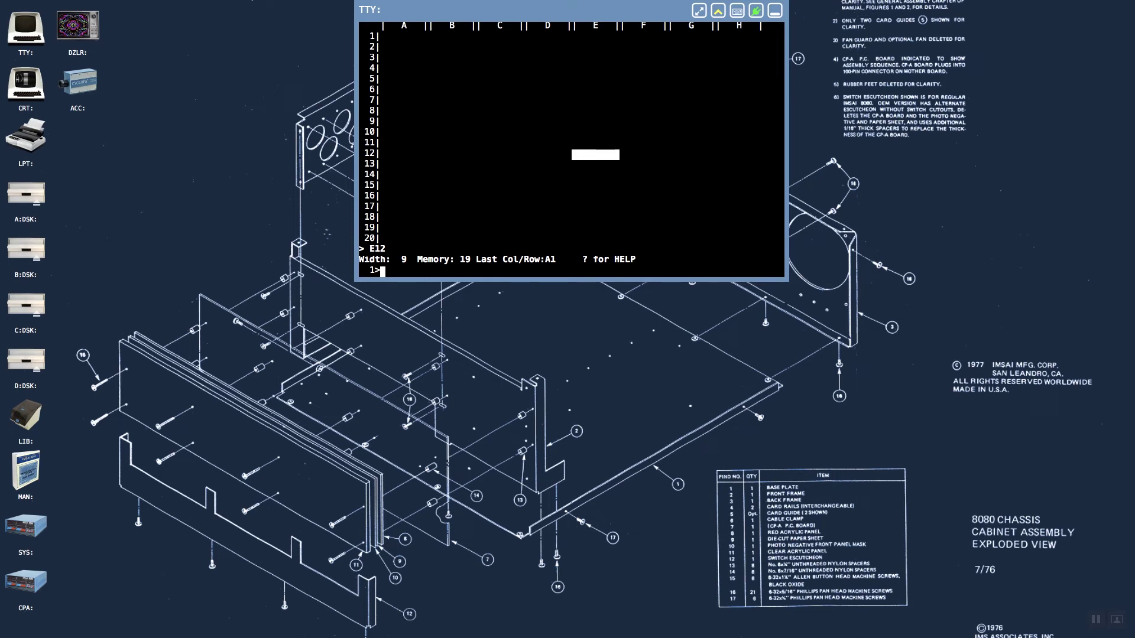
{"action": "key", "text": "Down"}
{"action": "key", "text": "Down"}
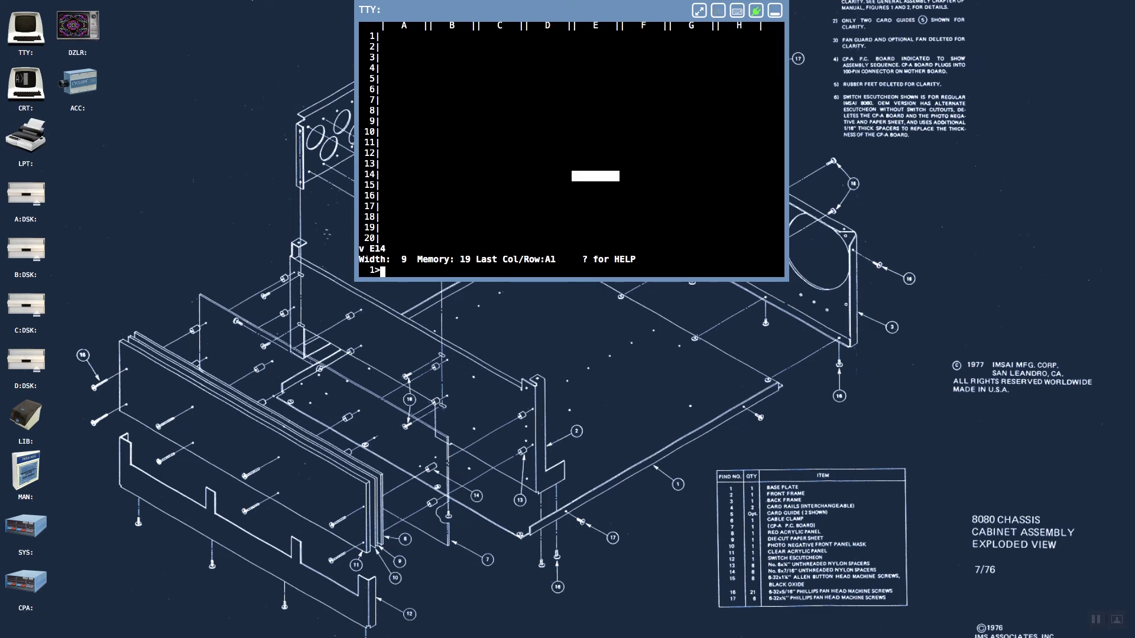
{"action": "key", "text": "slash"}
{"action": "key", "text": "q"}
{"action": "key", "text": "y"}
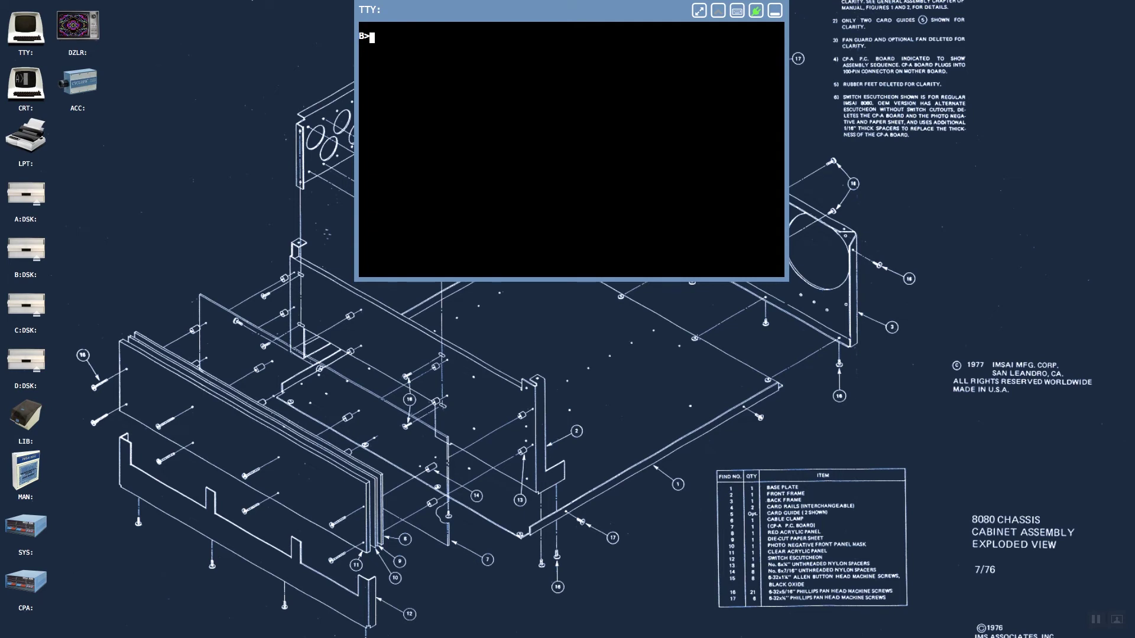
- Change to drive D with d: and enter 'type twilight.vt' at the D> prompt
{"action": "type", "text": "d:"}
{"action": "key", "text": "Return"}
{"action": "type", "text": "type twilight"}
{"action": "type", "text": ".vt"}
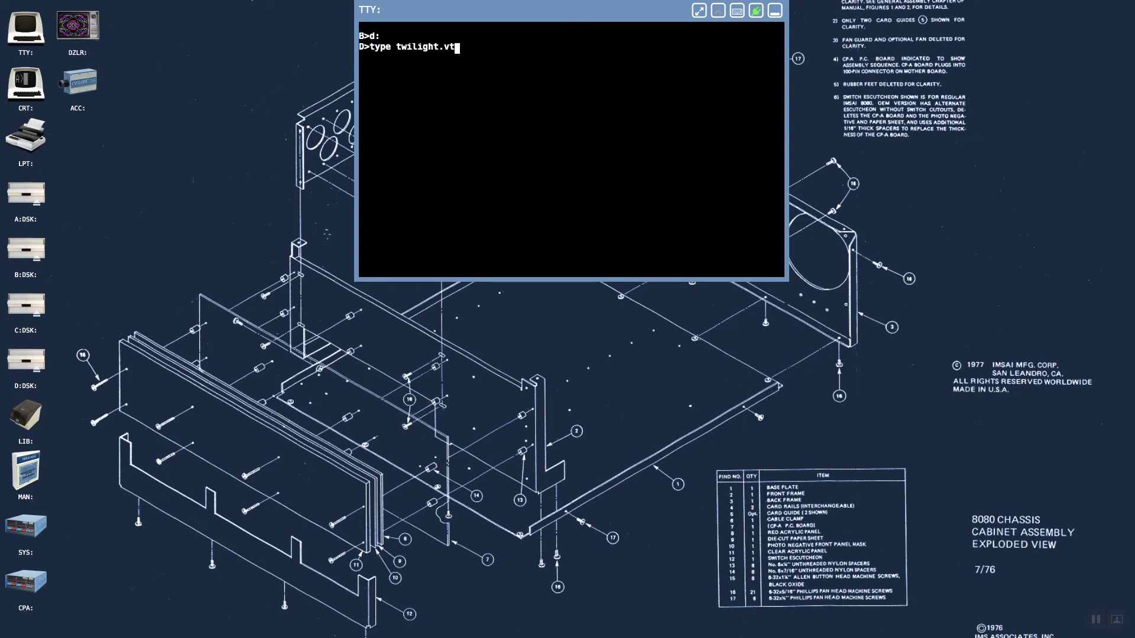
- Run 'type twilight.vt' to play the VT100 Twilight Zone animation
{"action": "key", "text": "Return"}
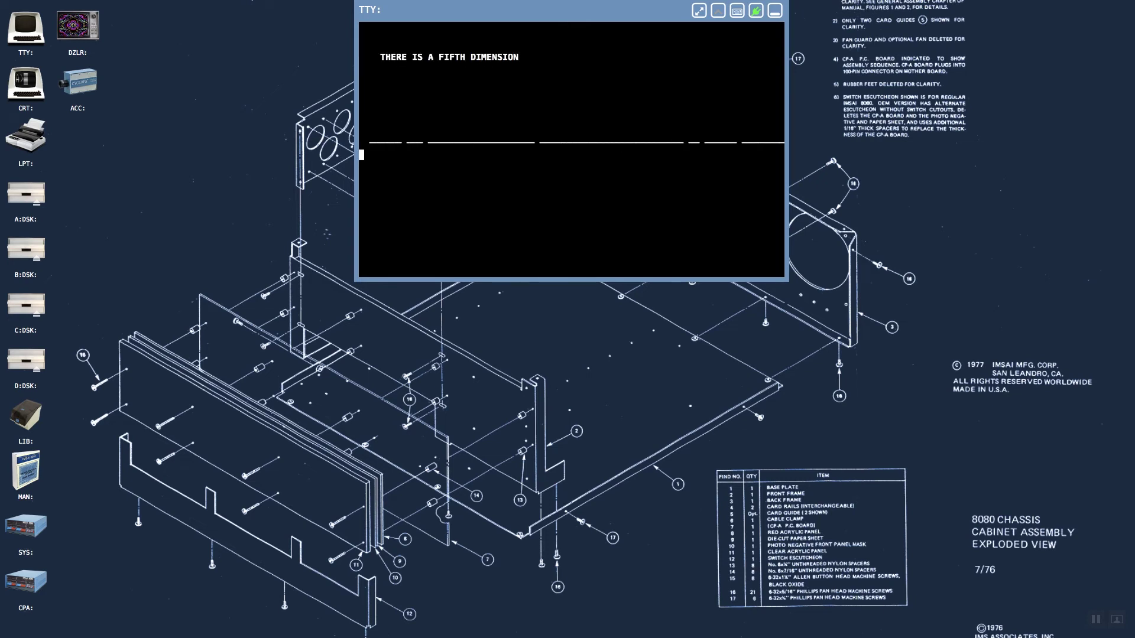